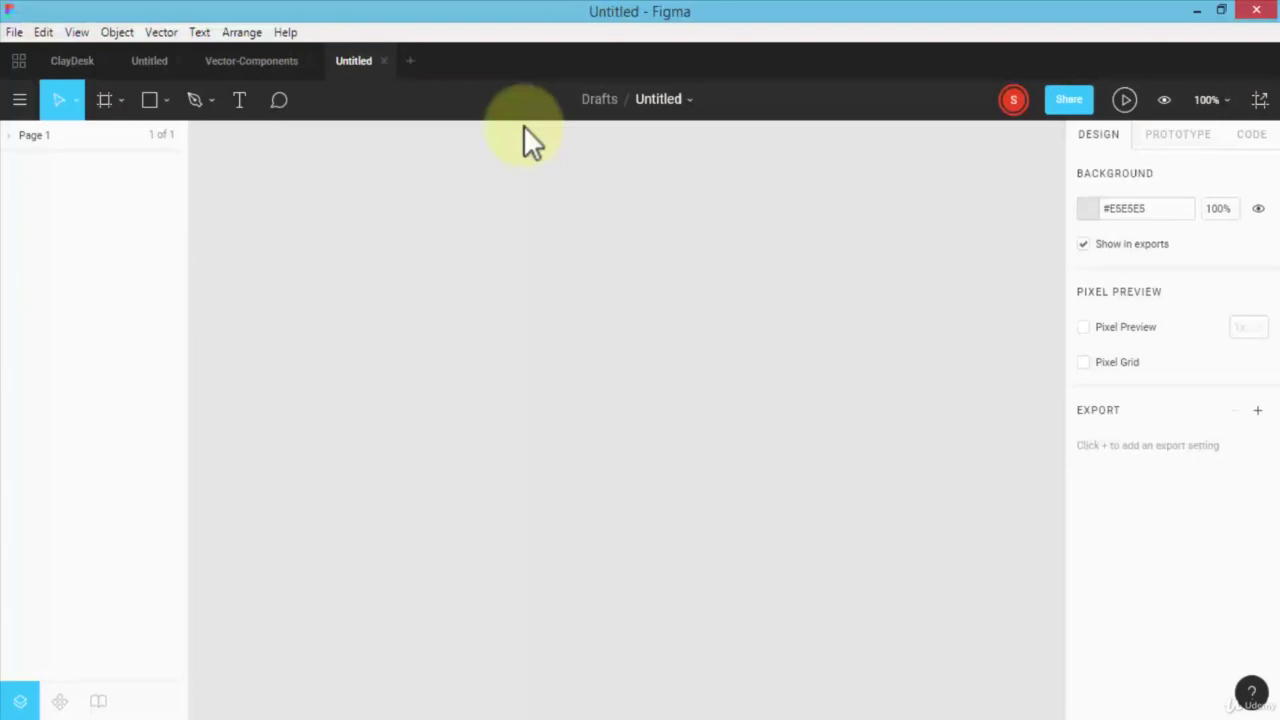
Add an iPhone X frame with a 375×54 grey rectangle across its top, zoomed to 200%.
left_click(106, 101)
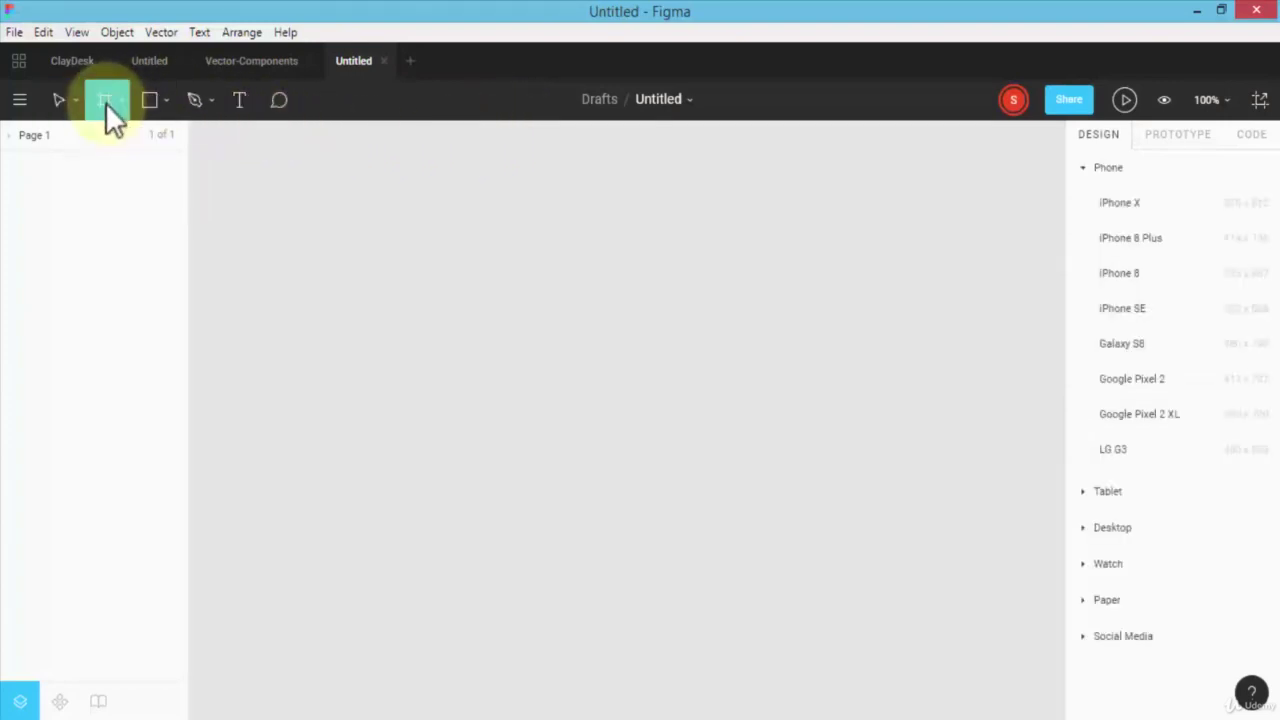
left_click(1125, 204)
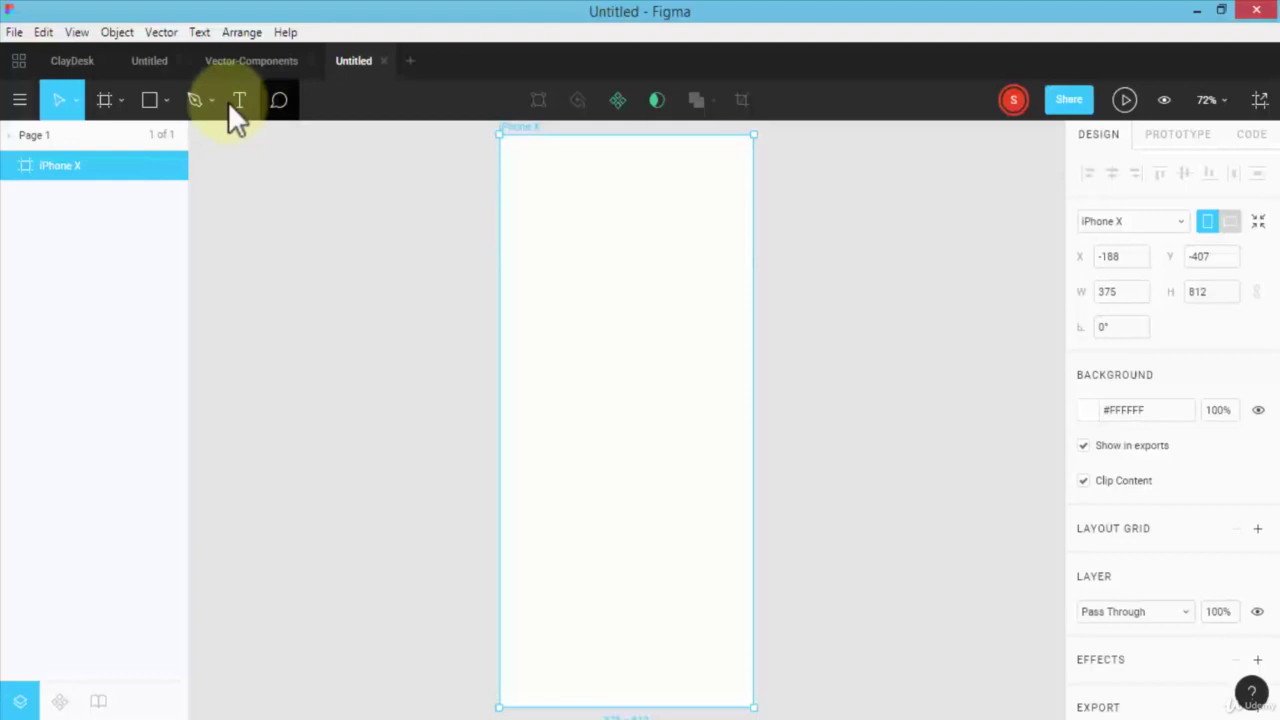
left_click(151, 99)
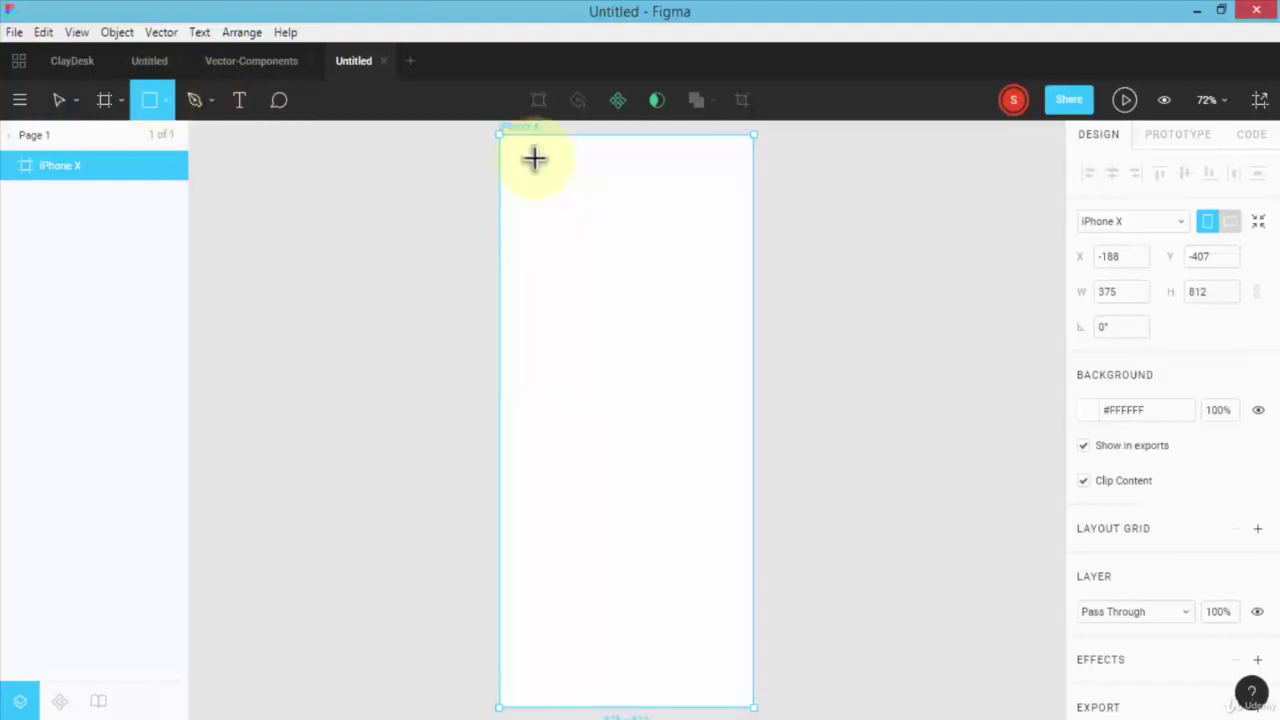
left_click_drag(500, 141, 751, 179)
mouse_move(654, 171)
left_mouse_down()
mouse_move(645, 157)
mouse_move(676, 163)
left_mouse_up()
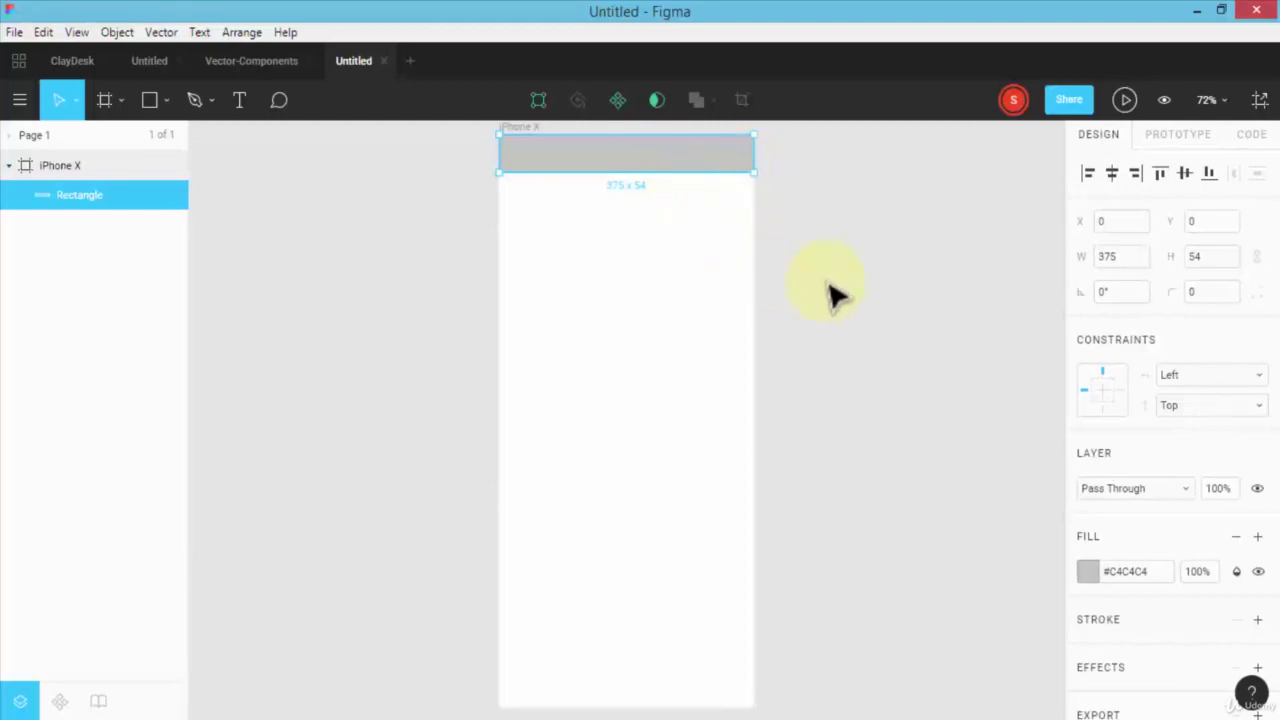
key("shift+2")
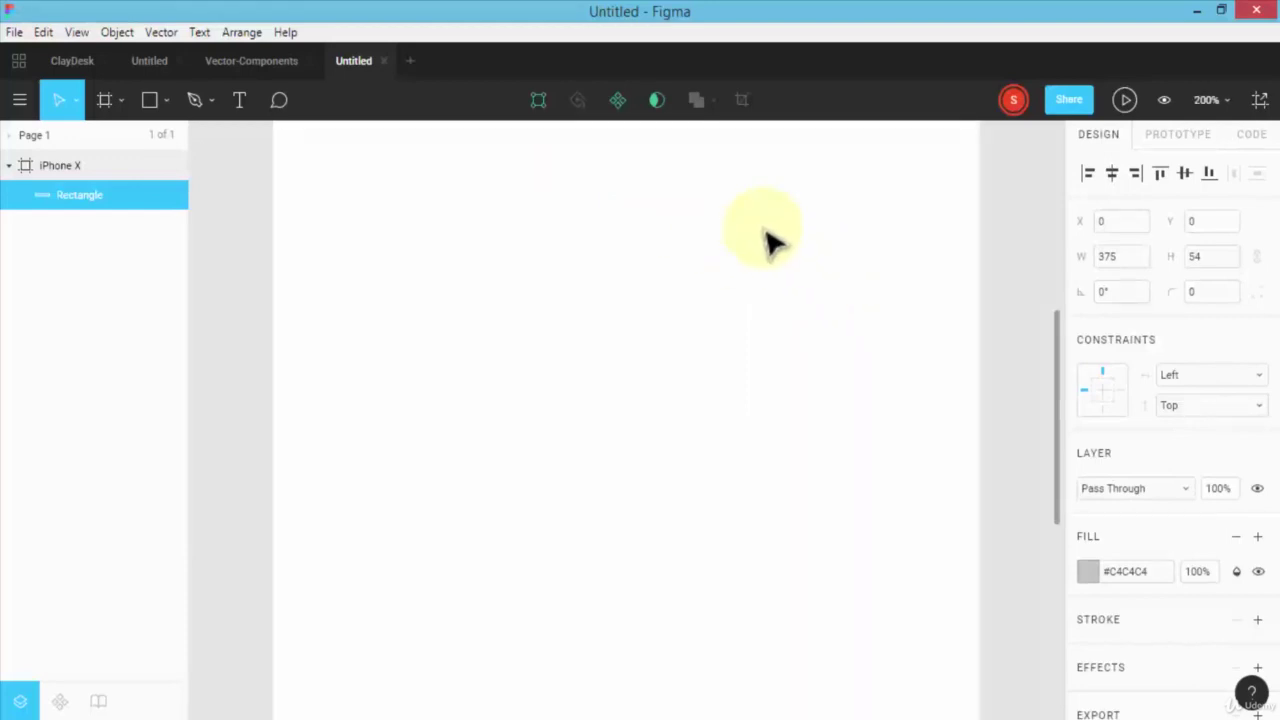
scroll(737, 263, "up", 3)
scroll(737, 263, "up", 1)
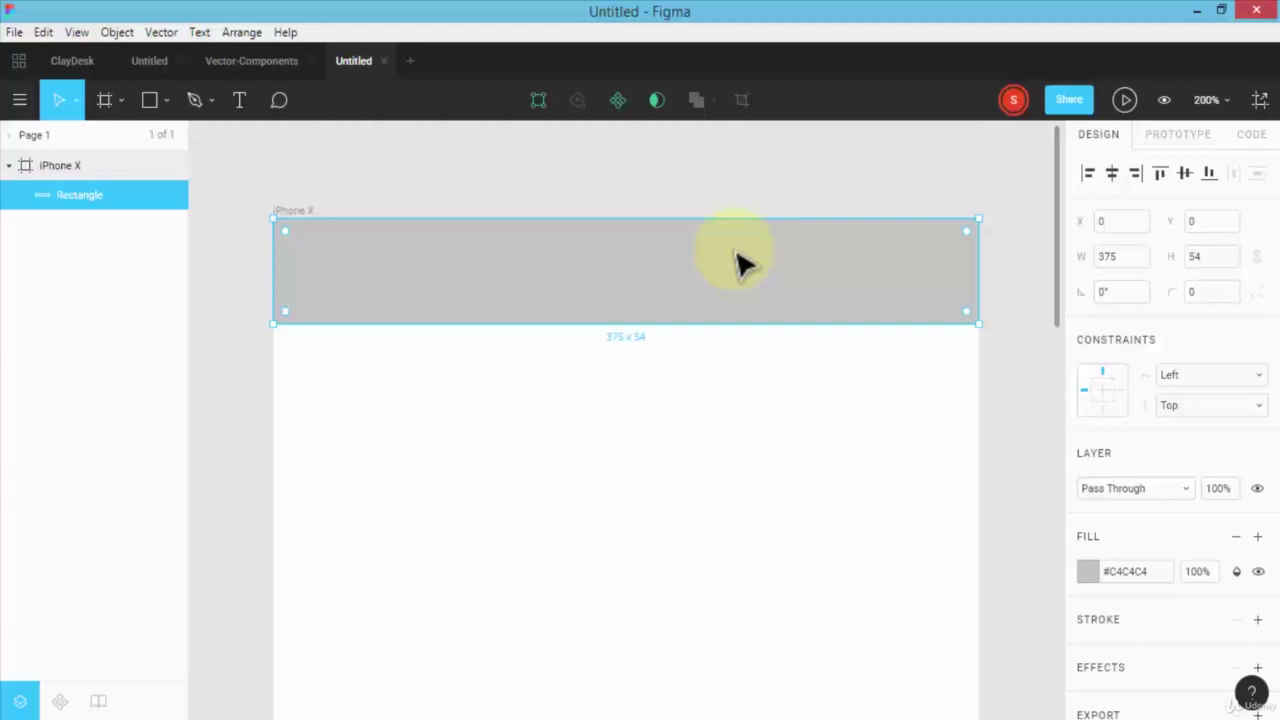
Fill the top rectangle with blue #2F80ED, then reselect the iPhone X frame.
left_click(1087, 573)
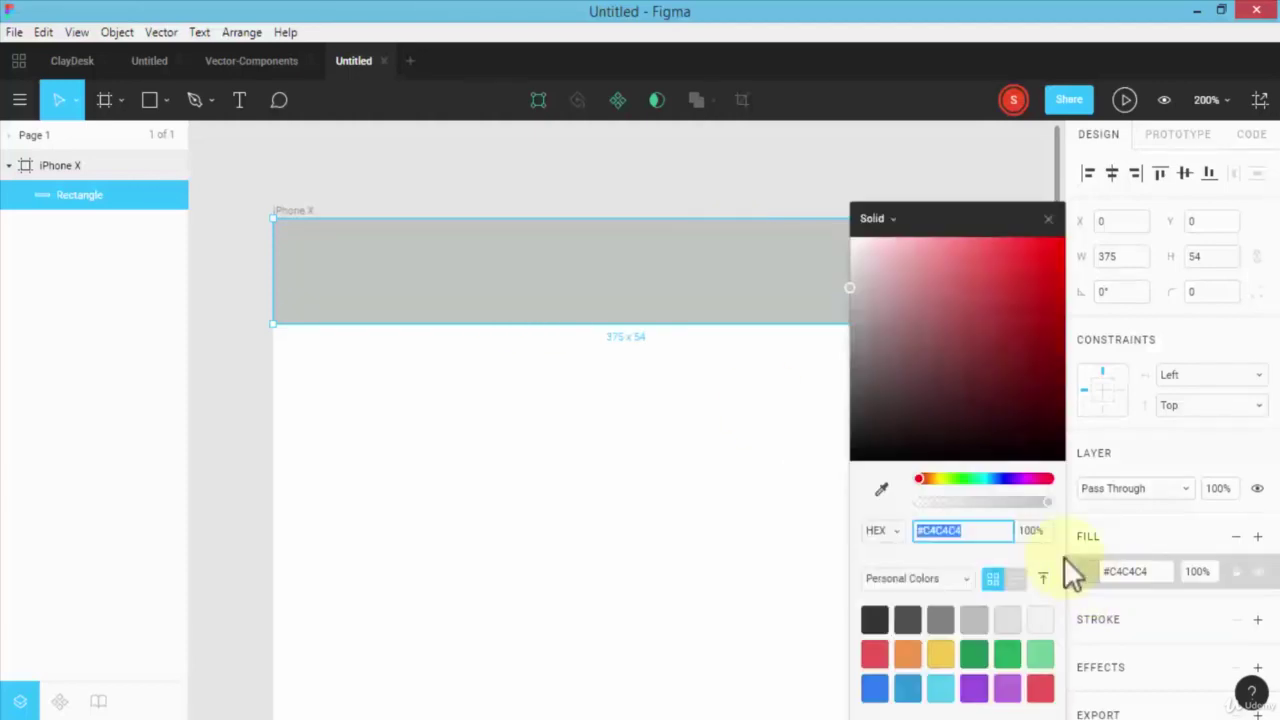
left_click(878, 690)
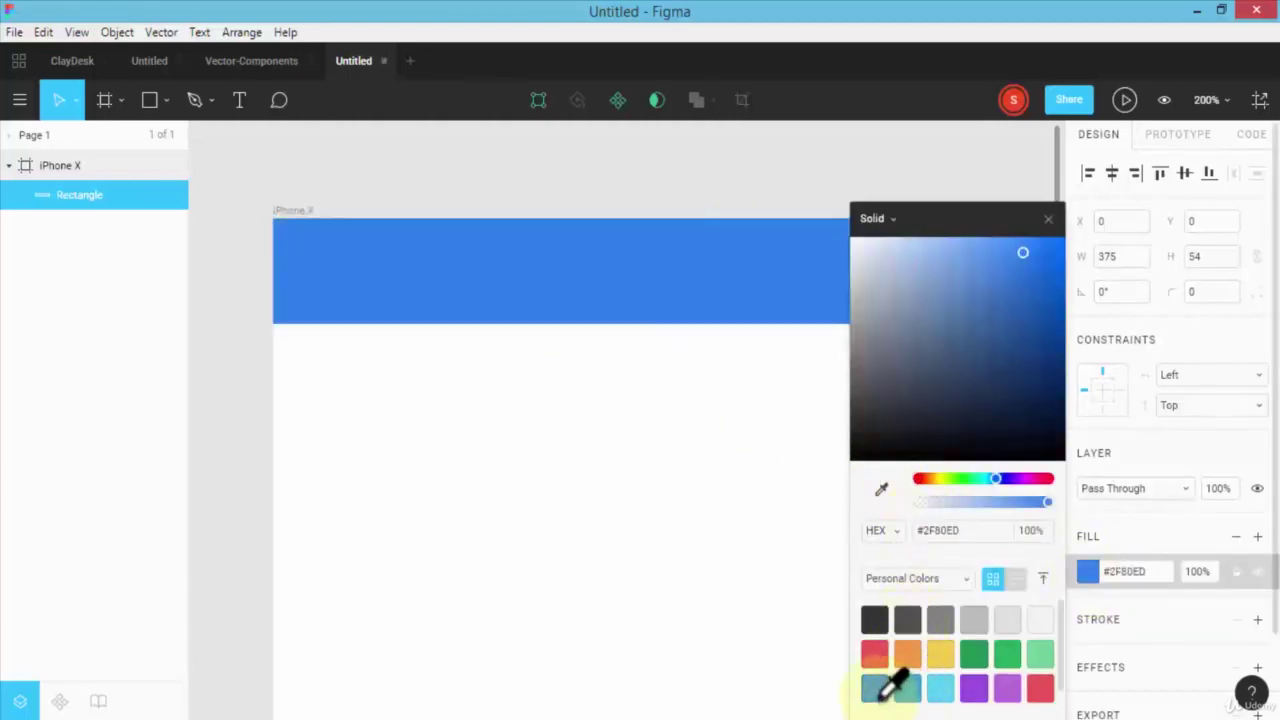
left_click(234, 466)
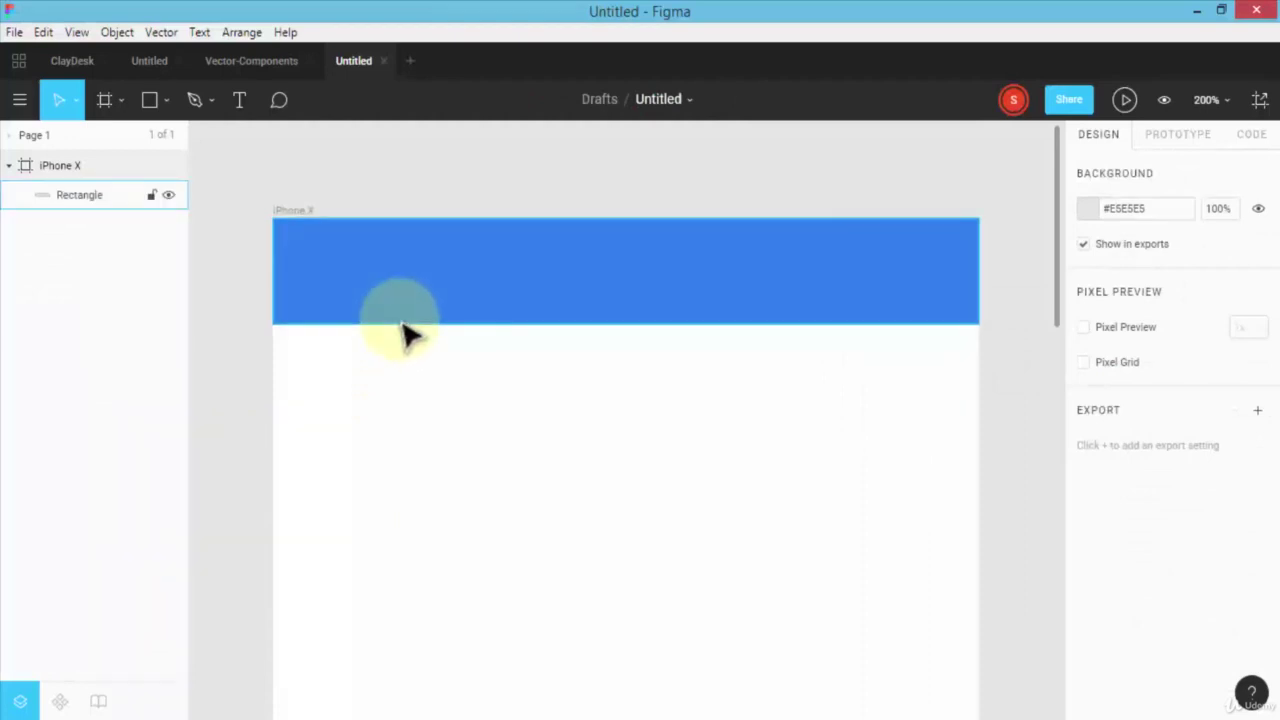
left_click(316, 212)
left_click(503, 370)
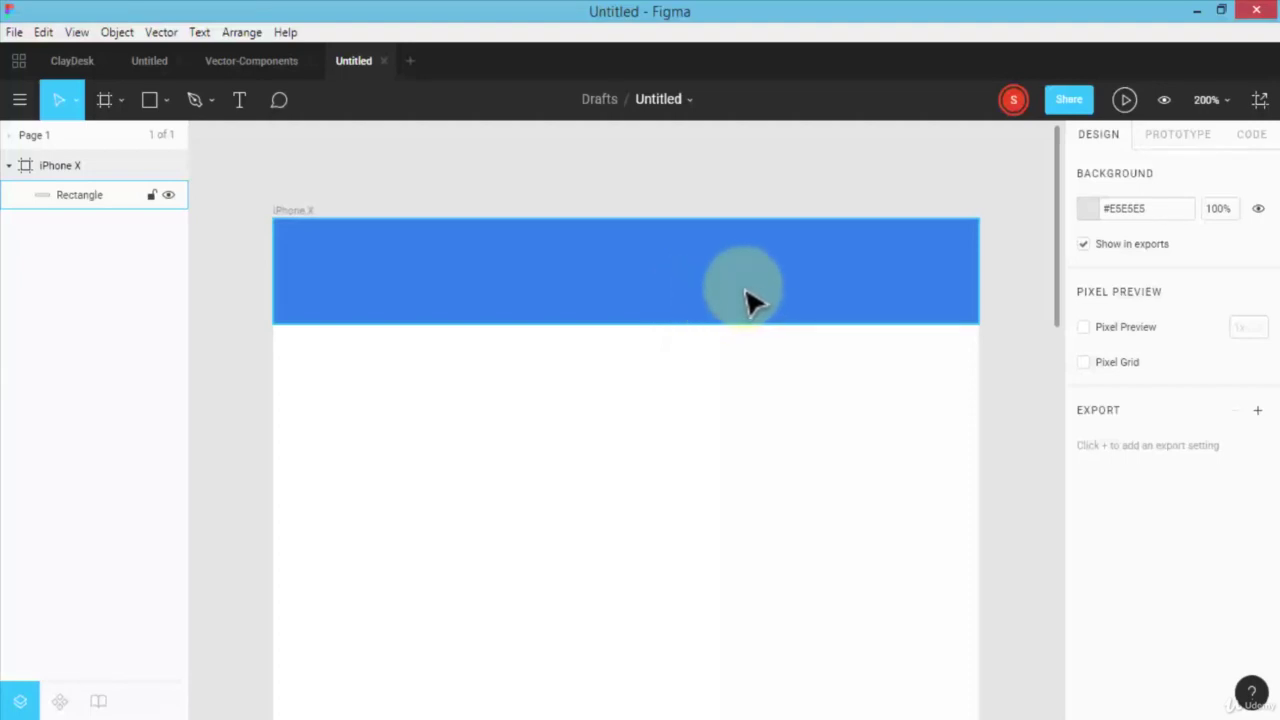
left_click(67, 167)
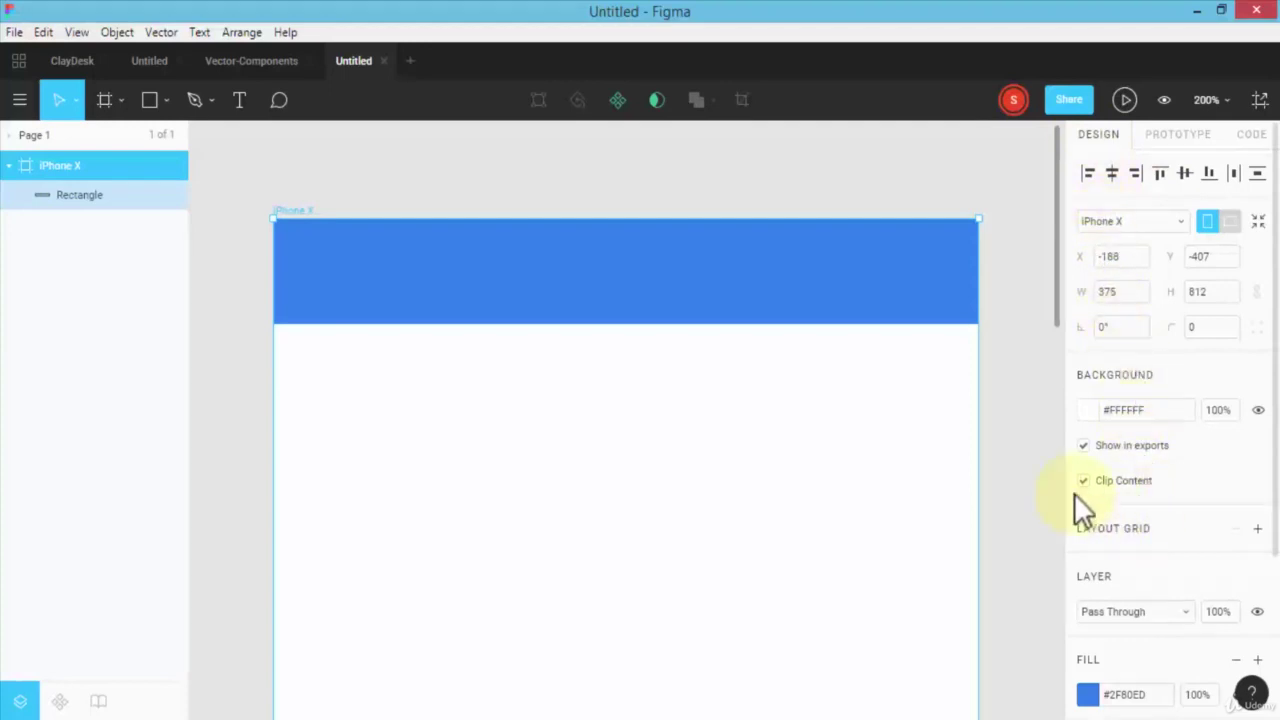
left_click(680, 307)
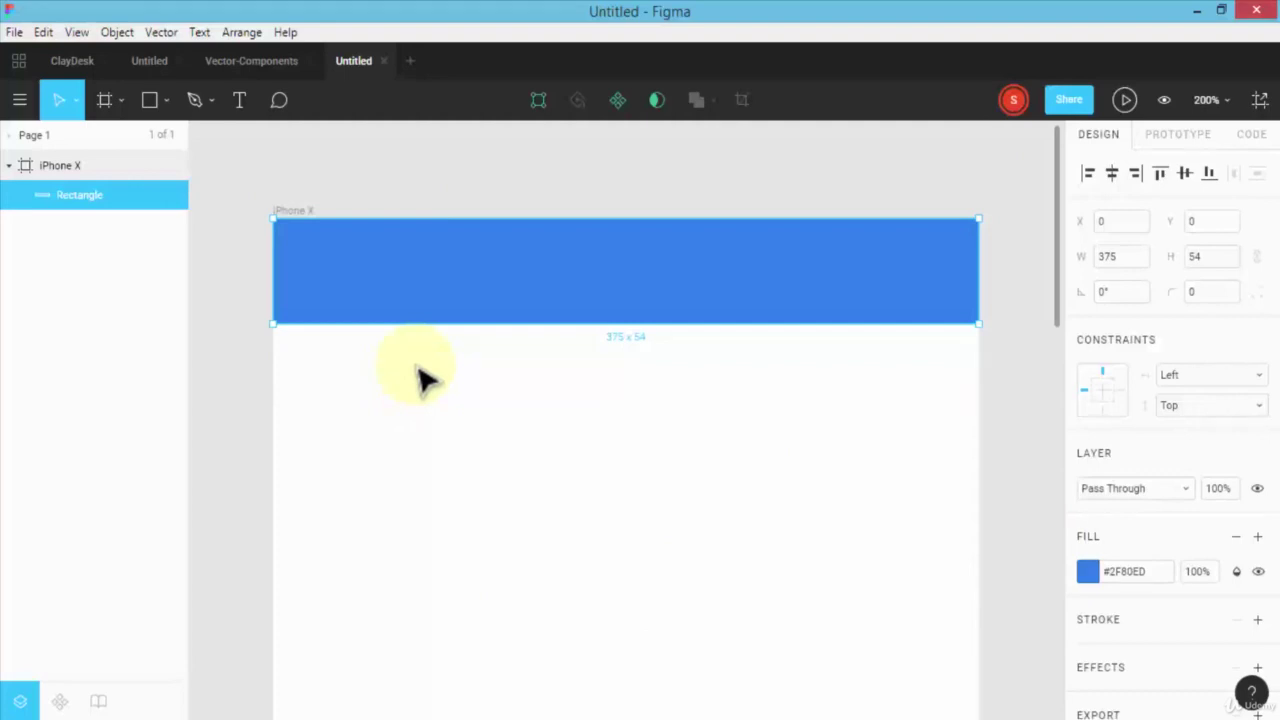
Widen the iPhone X frame to the left and check the header's size stays fixed.
left_click(60, 164)
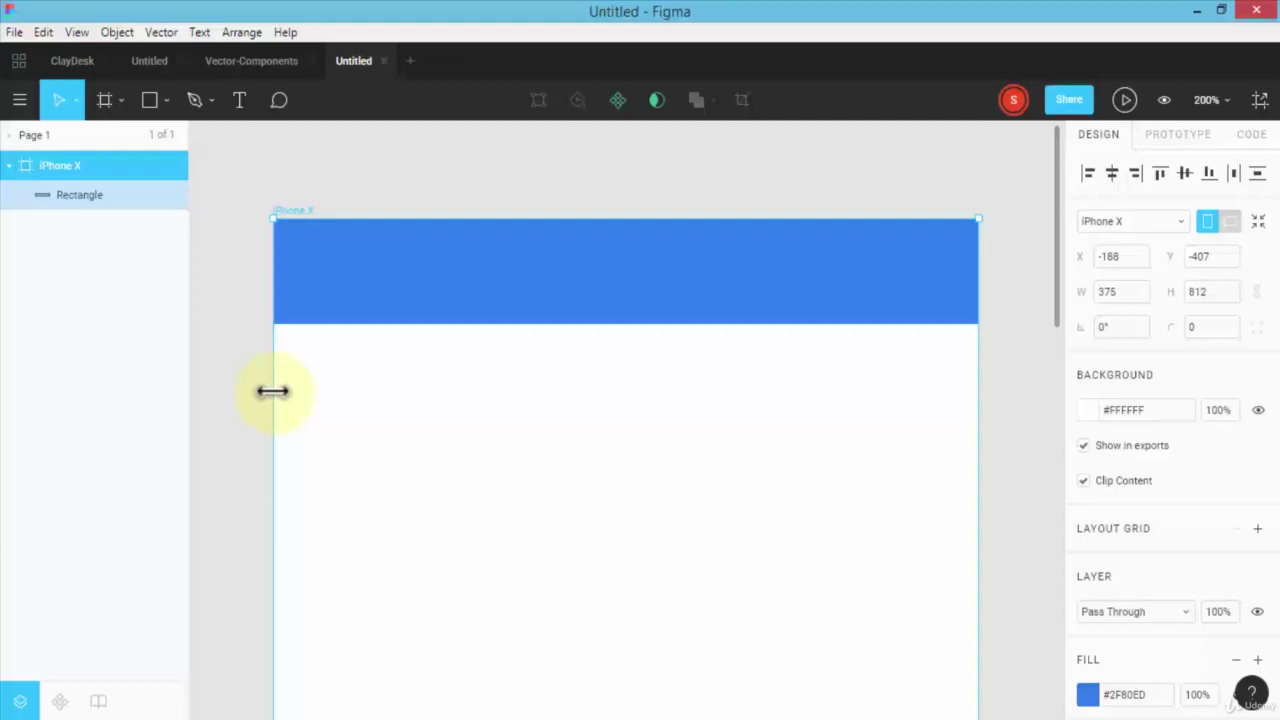
left_click_drag(272, 391, 227, 391)
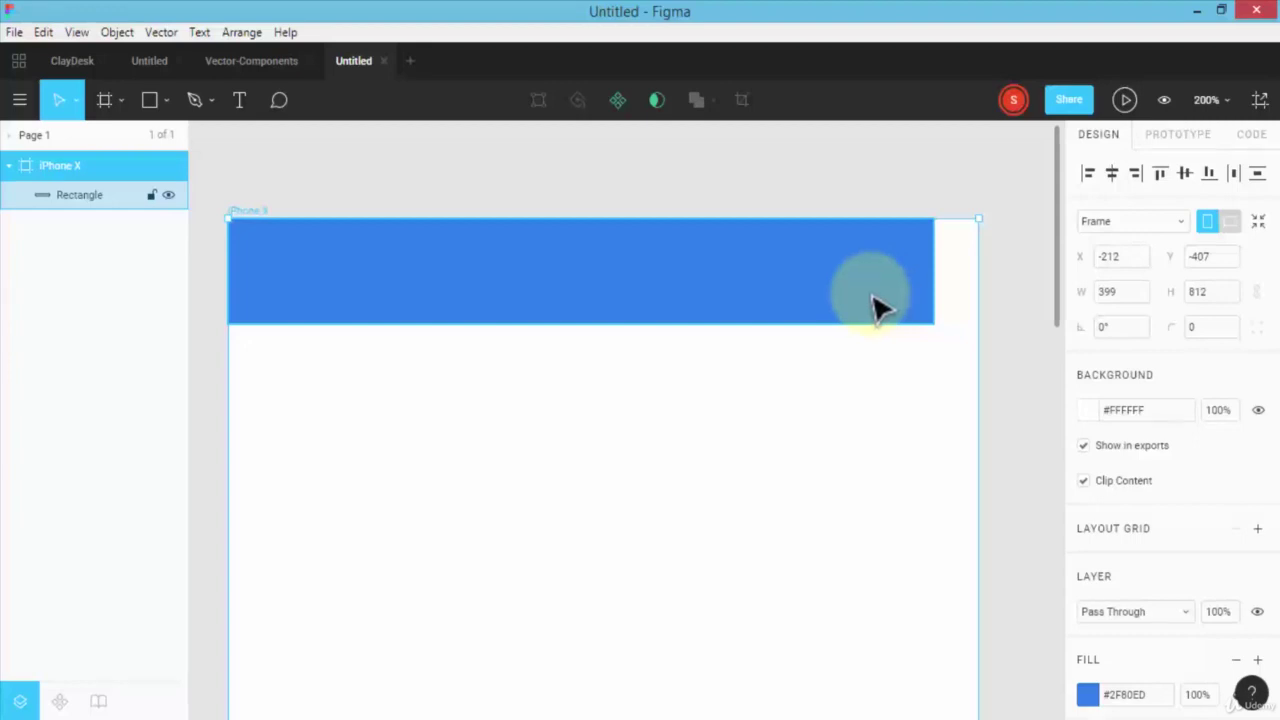
left_click_drag(230, 346, 231, 347)
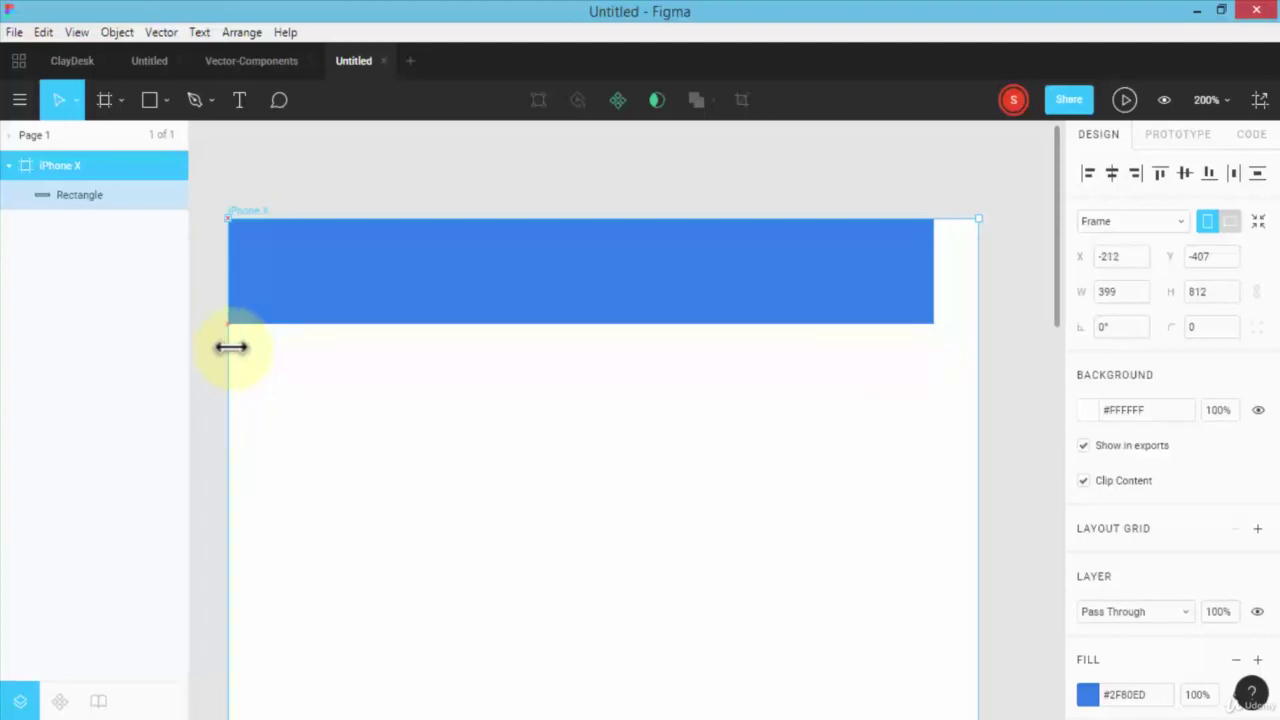
left_click(425, 277)
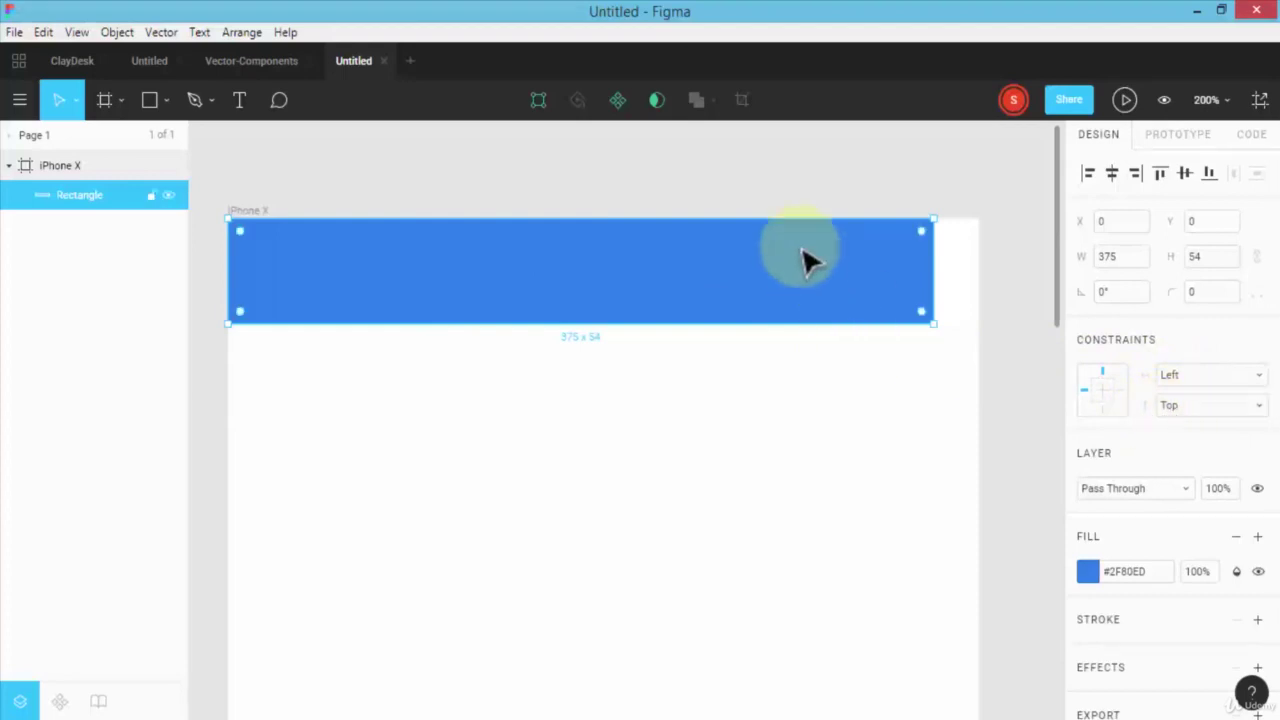
Drag the frame's top edge, recheck the header, and narrow the frame back to 375 wide.
left_click(59, 164)
mouse_move(566, 210)
left_mouse_down()
mouse_move(569, 251)
mouse_move(566, 220)
mouse_move(563, 251)
mouse_move(549, 218)
mouse_move(551, 251)
mouse_move(551, 220)
left_mouse_up()
left_click(588, 268)
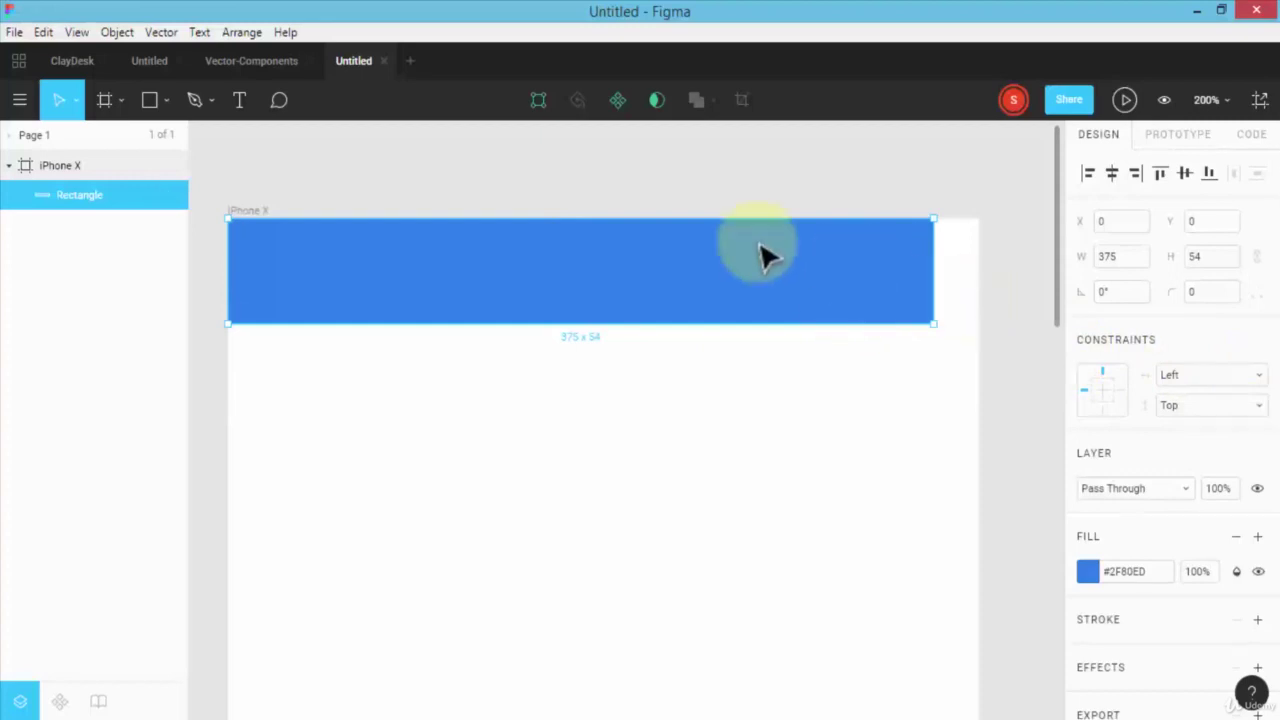
left_click(57, 166)
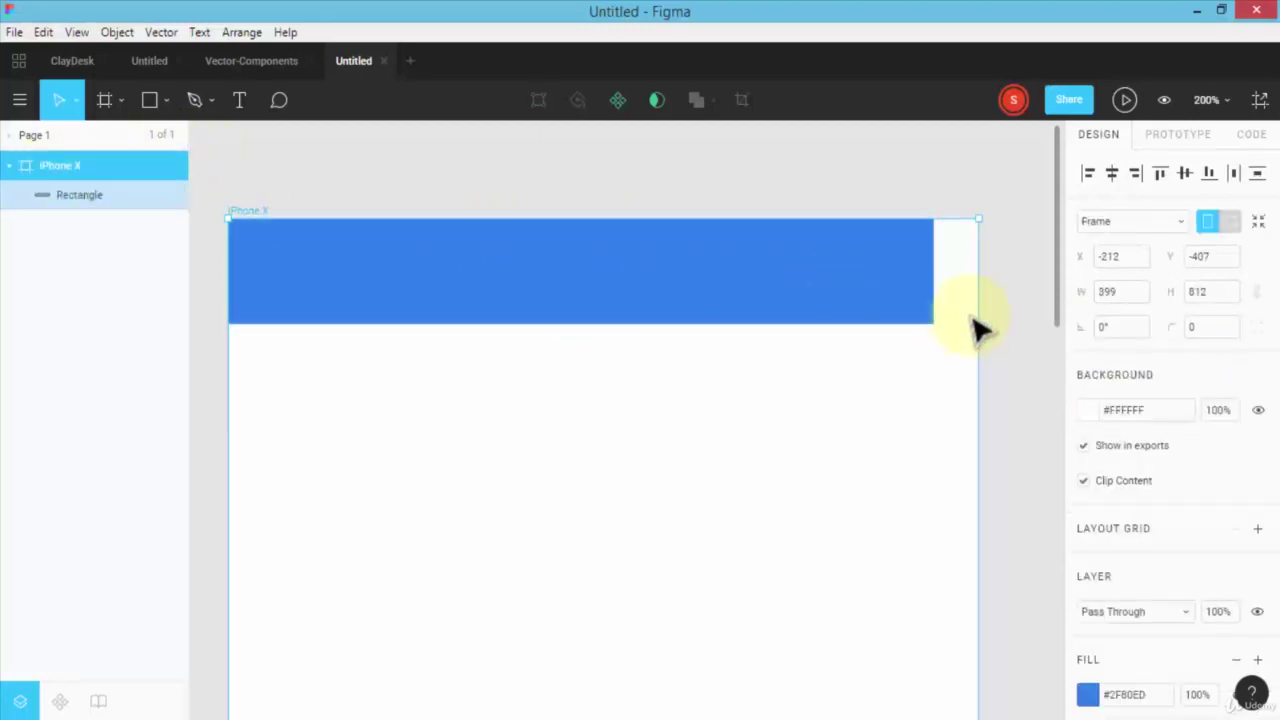
left_click_drag(973, 317, 922, 317)
Set the blue header rectangle's horizontal constraint to Left & Right.
left_click(763, 277)
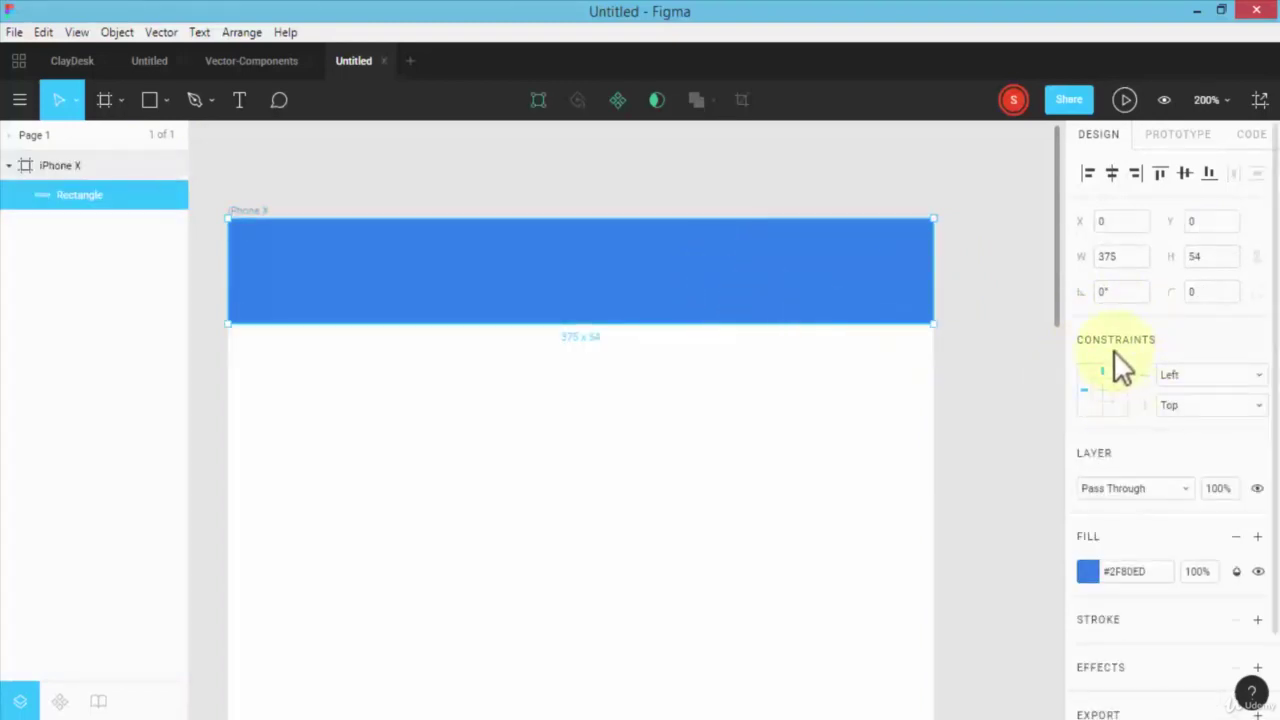
left_click(1208, 377)
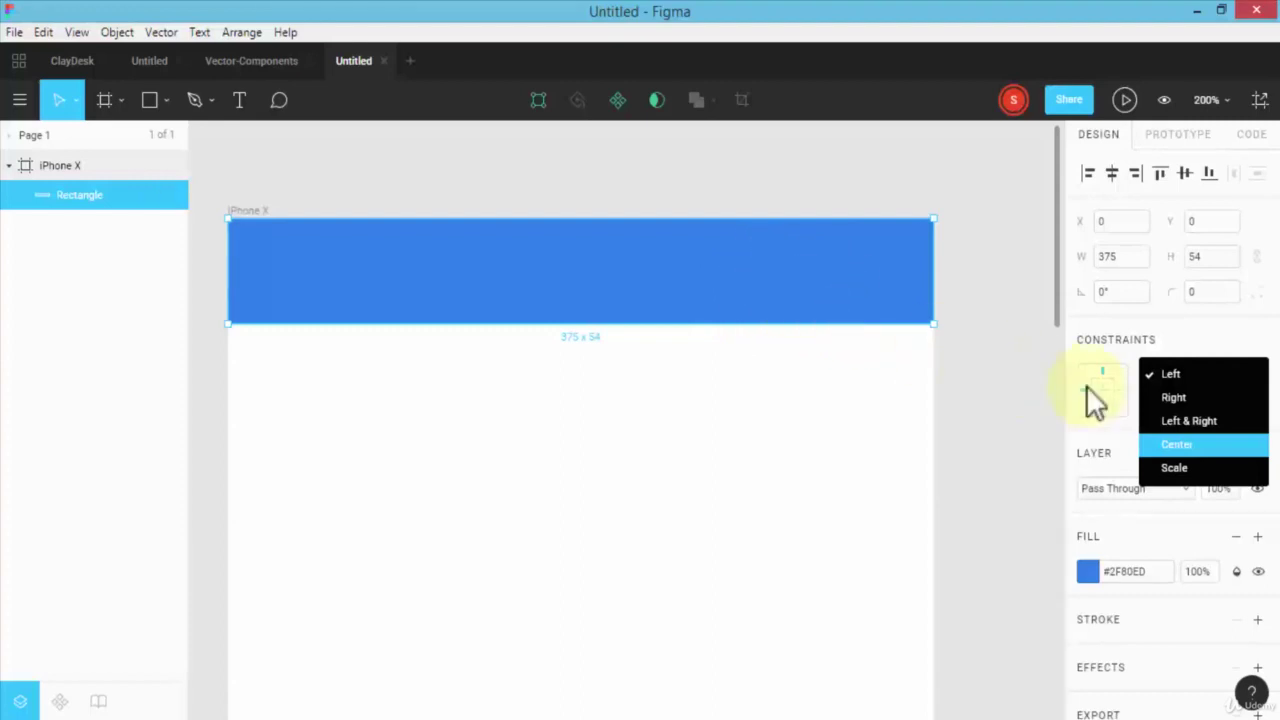
left_click(1190, 420)
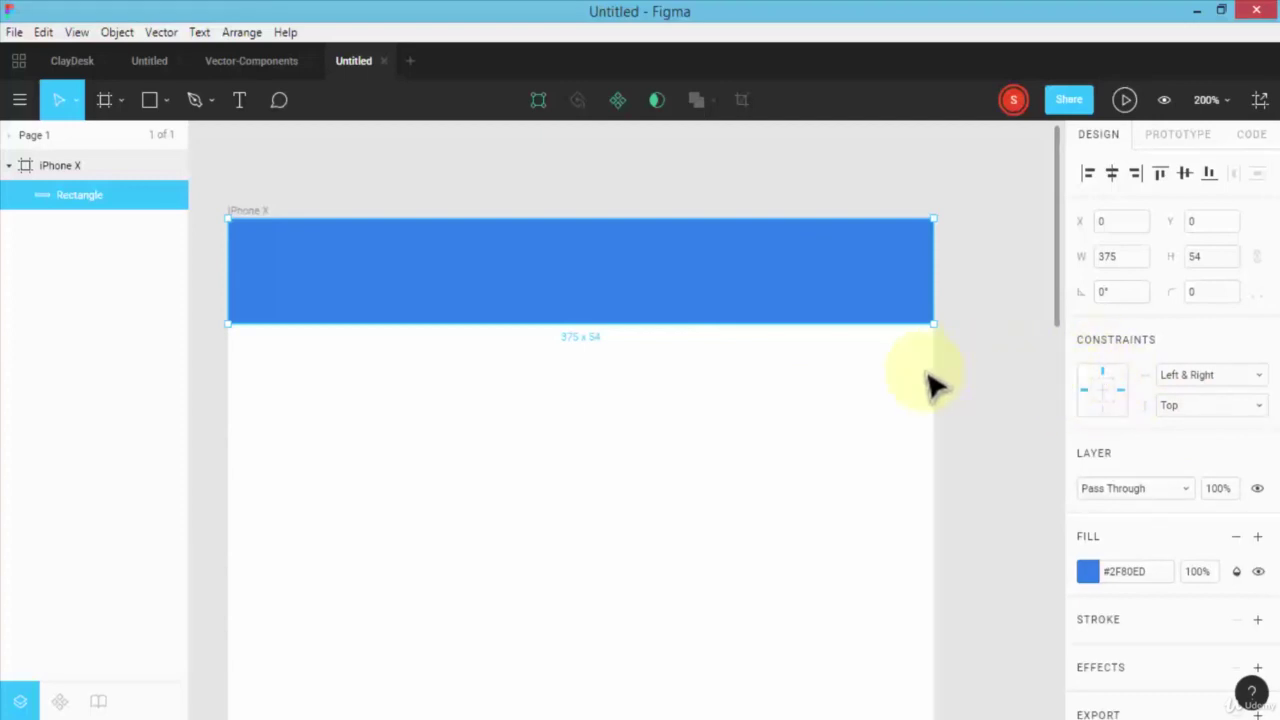
Resize the frame to 365 wide and confirm the header stretches to 365 × 54.
left_click(60, 166)
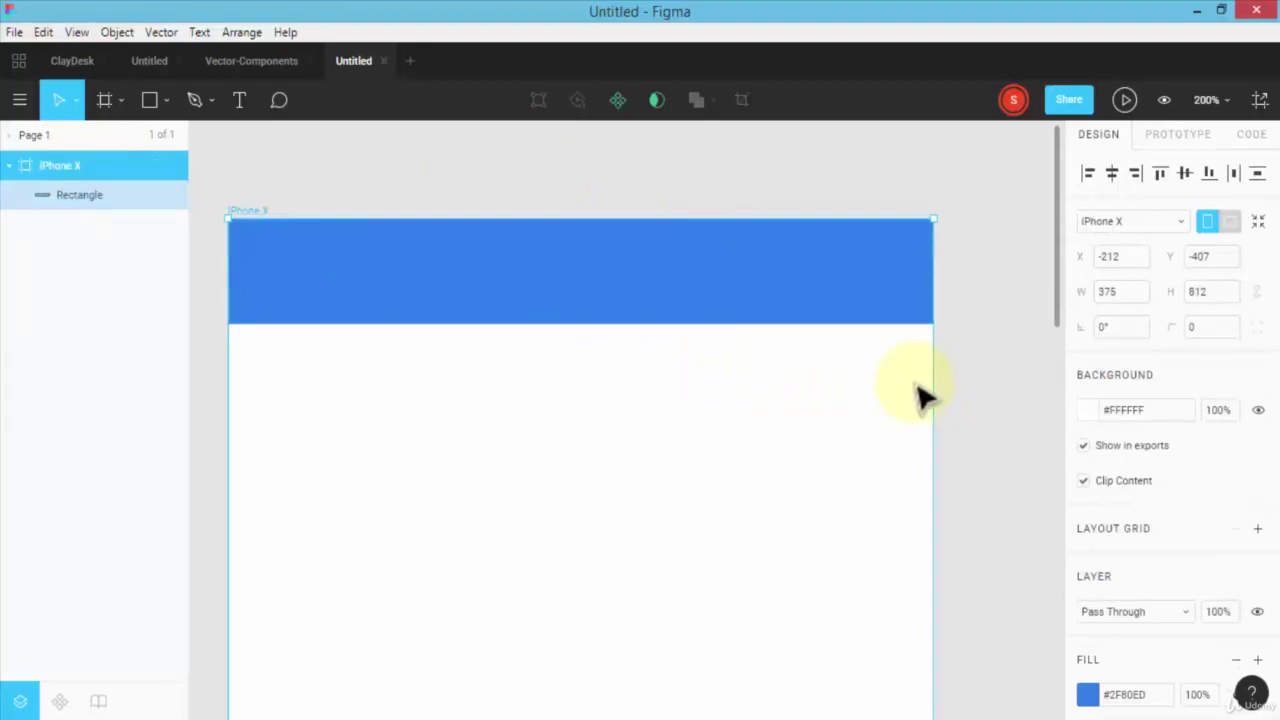
mouse_move(930, 386)
left_mouse_down()
mouse_move(1008, 391)
mouse_move(780, 400)
mouse_move(514, 383)
mouse_move(946, 383)
mouse_move(666, 377)
mouse_move(913, 368)
left_mouse_up()
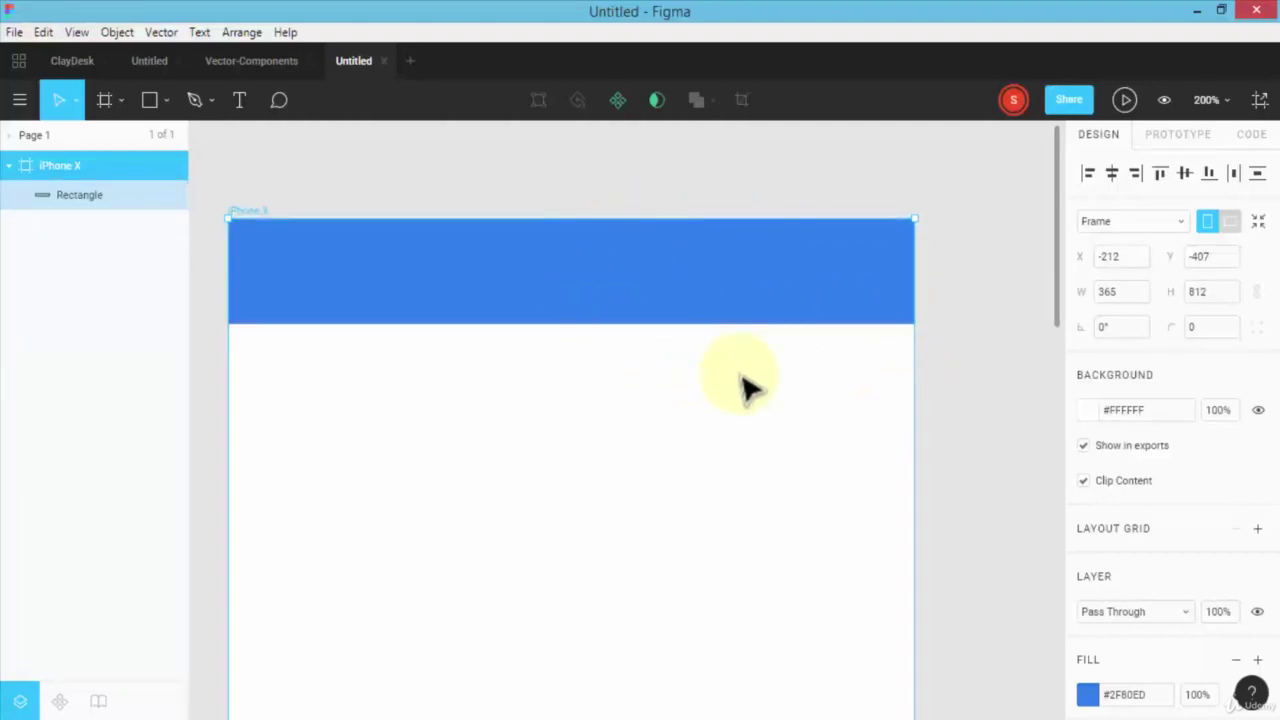
left_click(800, 316)
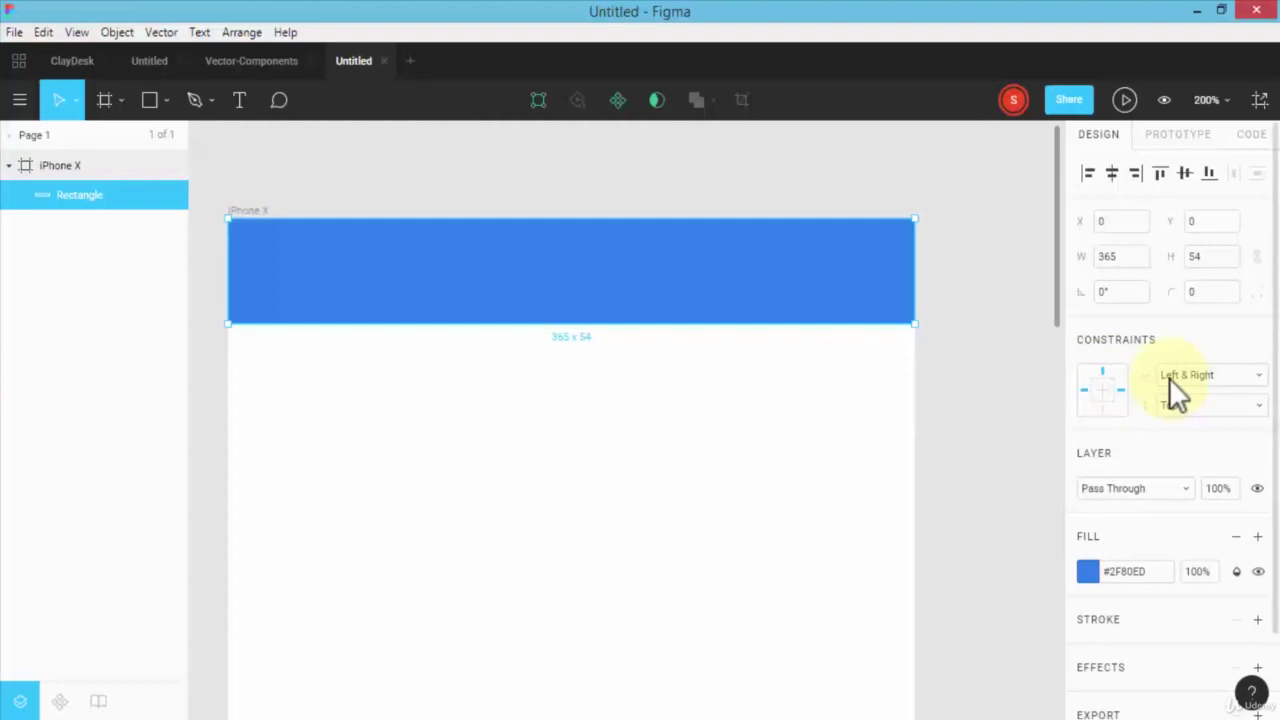
Change the header's vertical constraint from Top & Bottom to Top, then select the frame.
left_click(1221, 403)
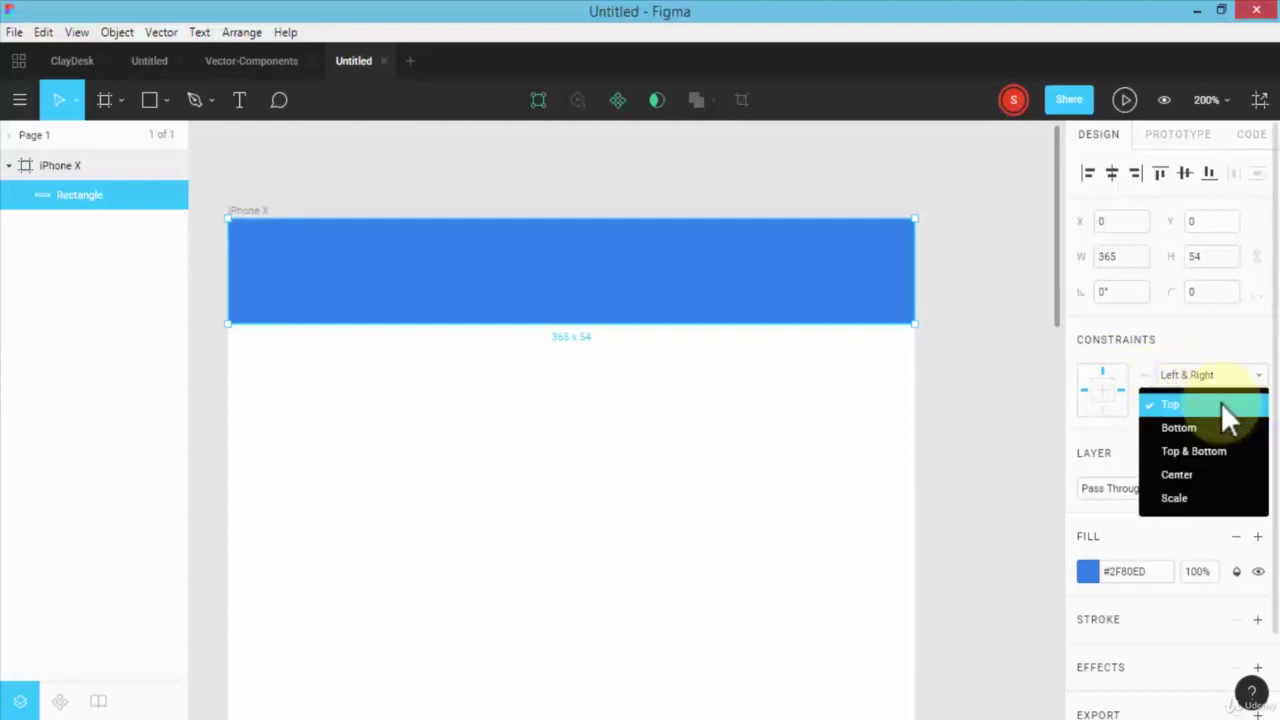
left_click(1202, 451)
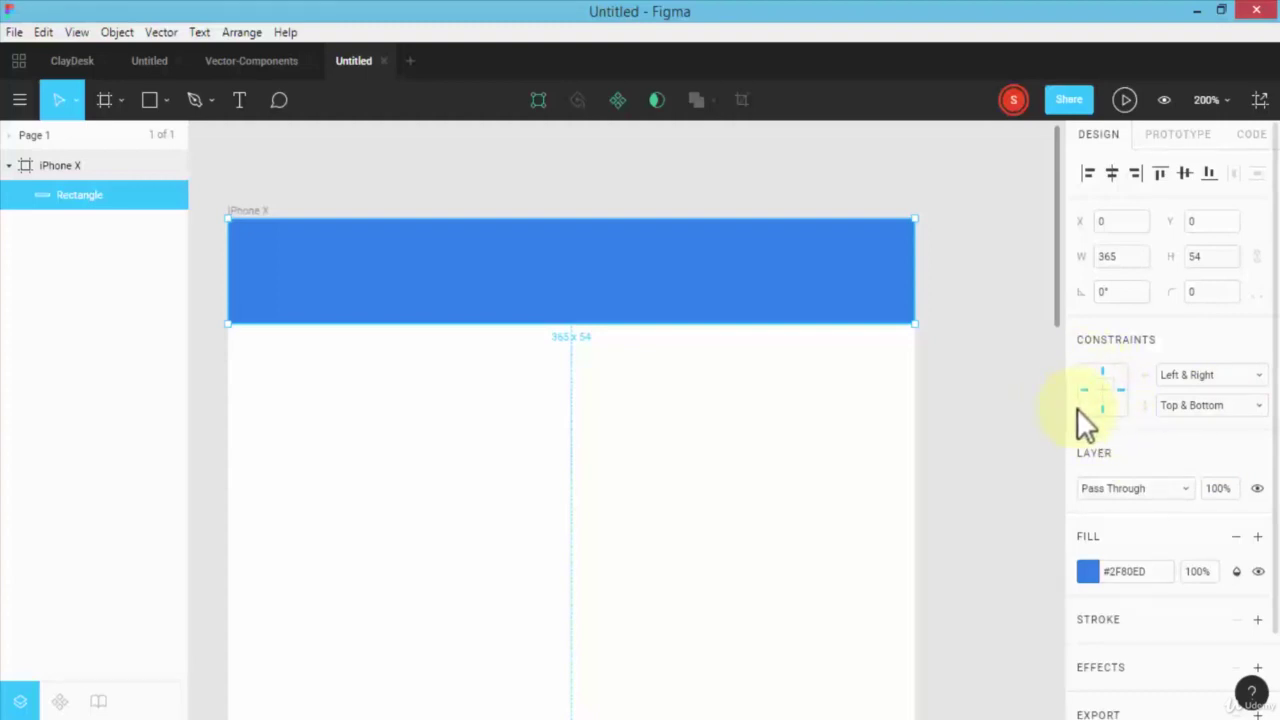
left_click(1196, 411)
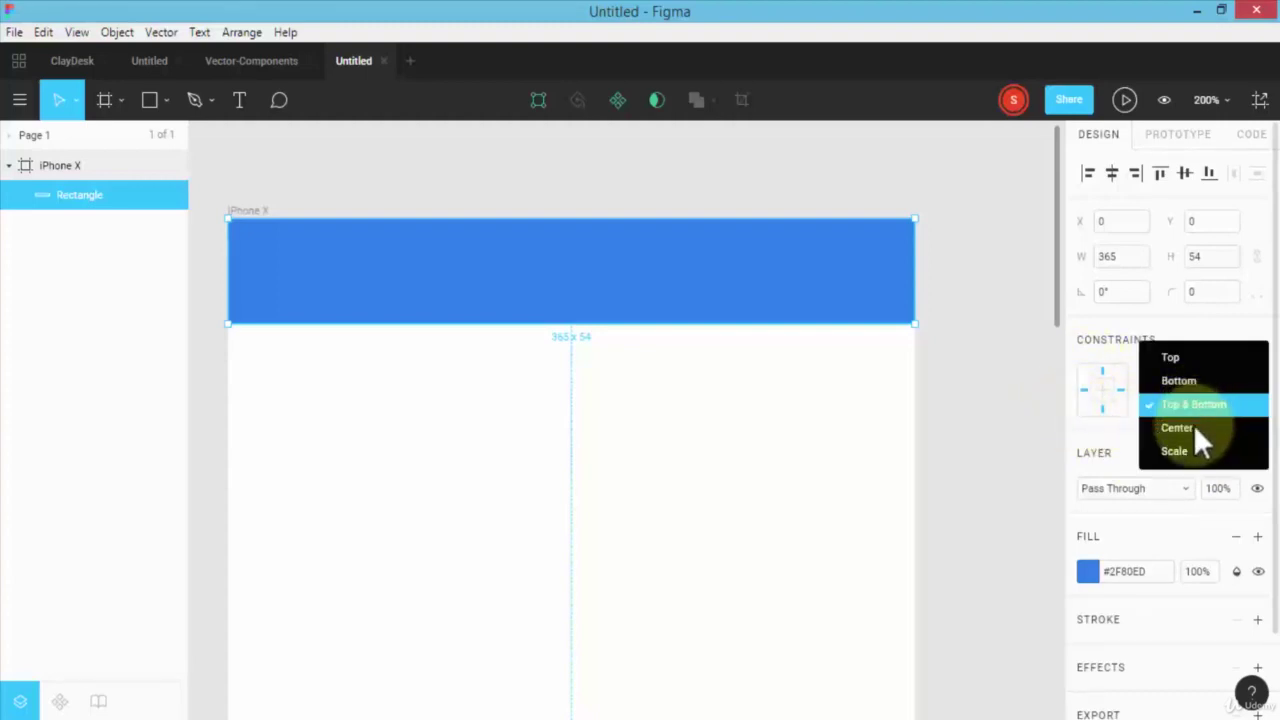
left_click(1165, 410)
left_click(1165, 408)
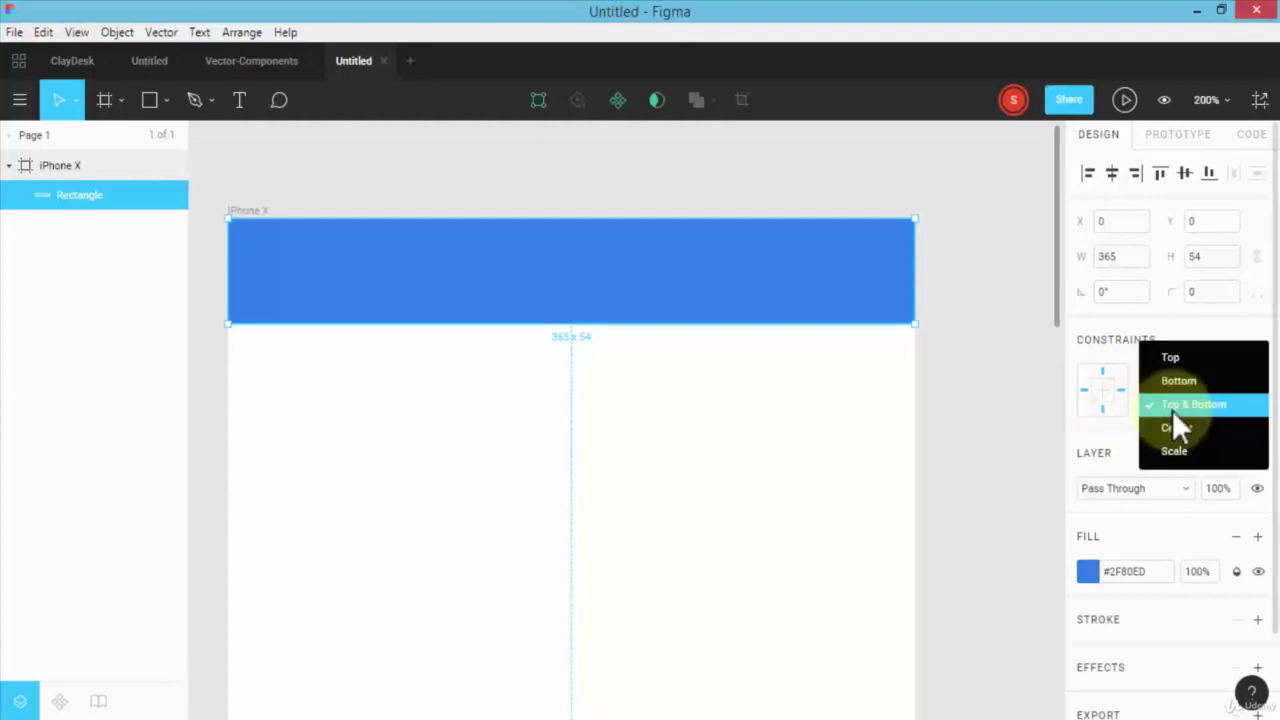
left_click(1168, 362)
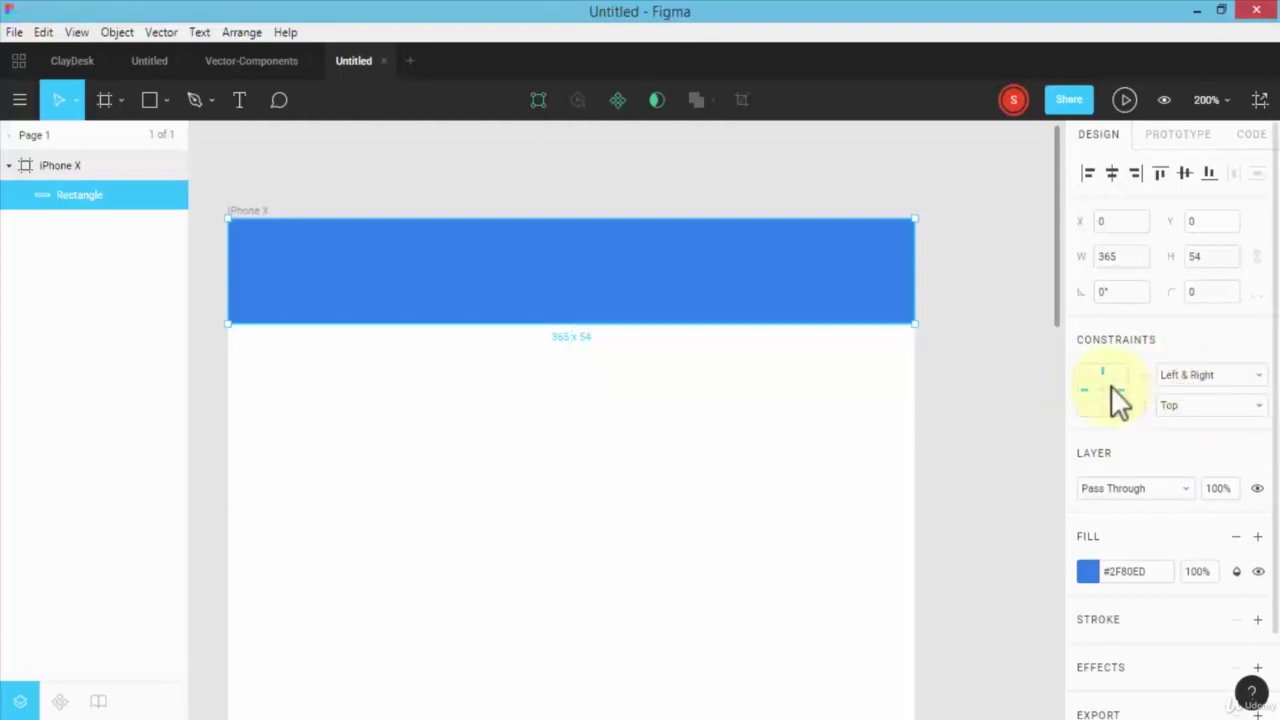
mouse_move(471, 289)
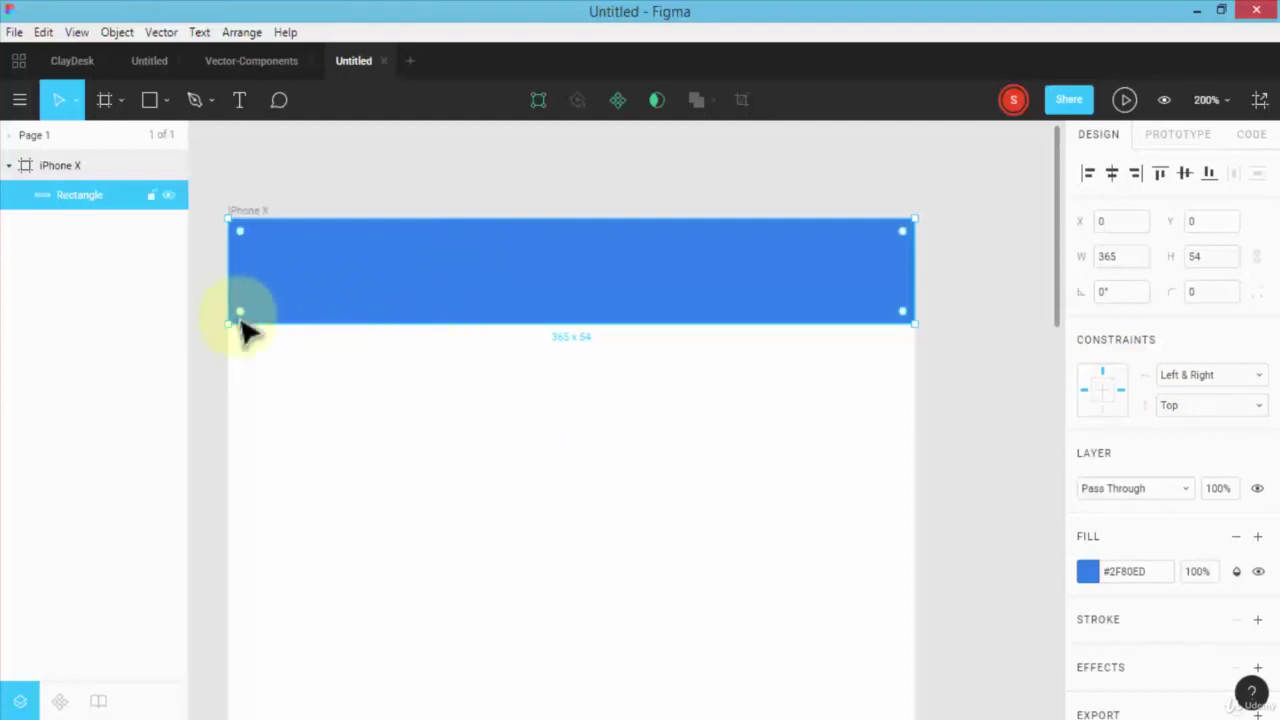
left_click(57, 165)
Drag the frame's left, right and top edges to 291 × 807, then zoom to 100%.
left_click_drag(230, 374, 418, 390)
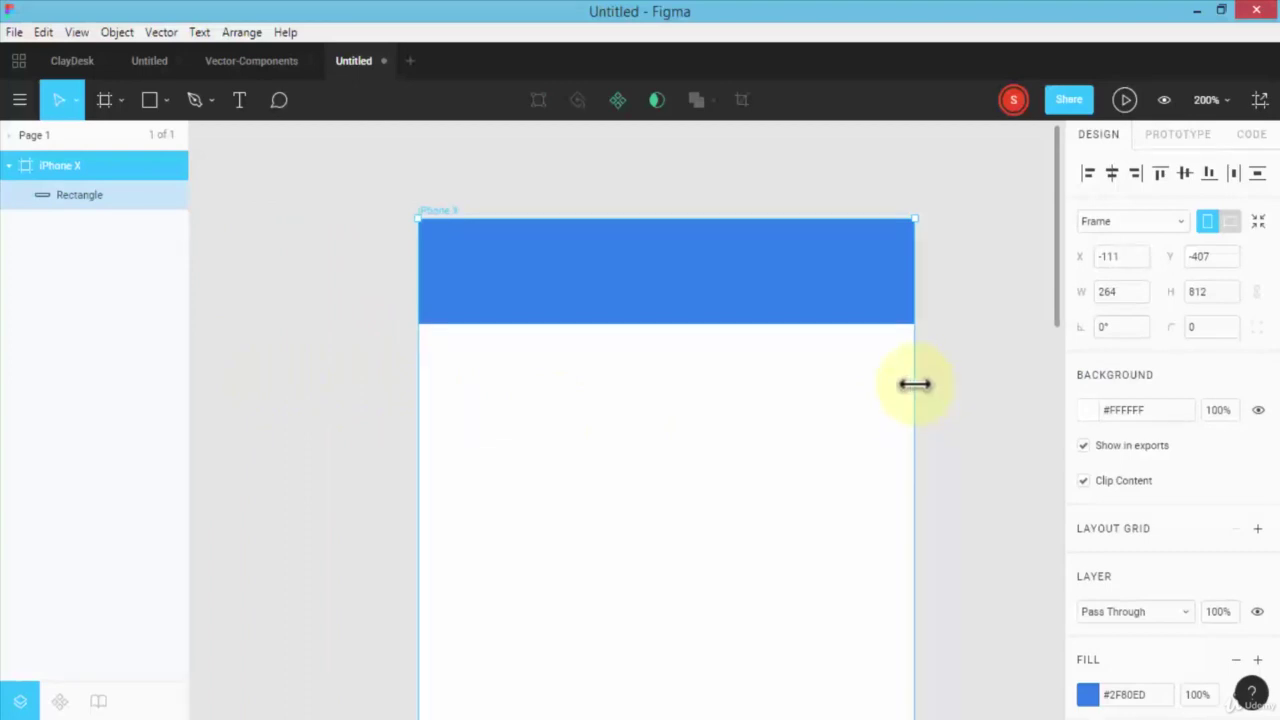
mouse_move(914, 383)
left_mouse_down()
mouse_move(949, 380)
mouse_move(891, 383)
mouse_move(925, 386)
left_mouse_up()
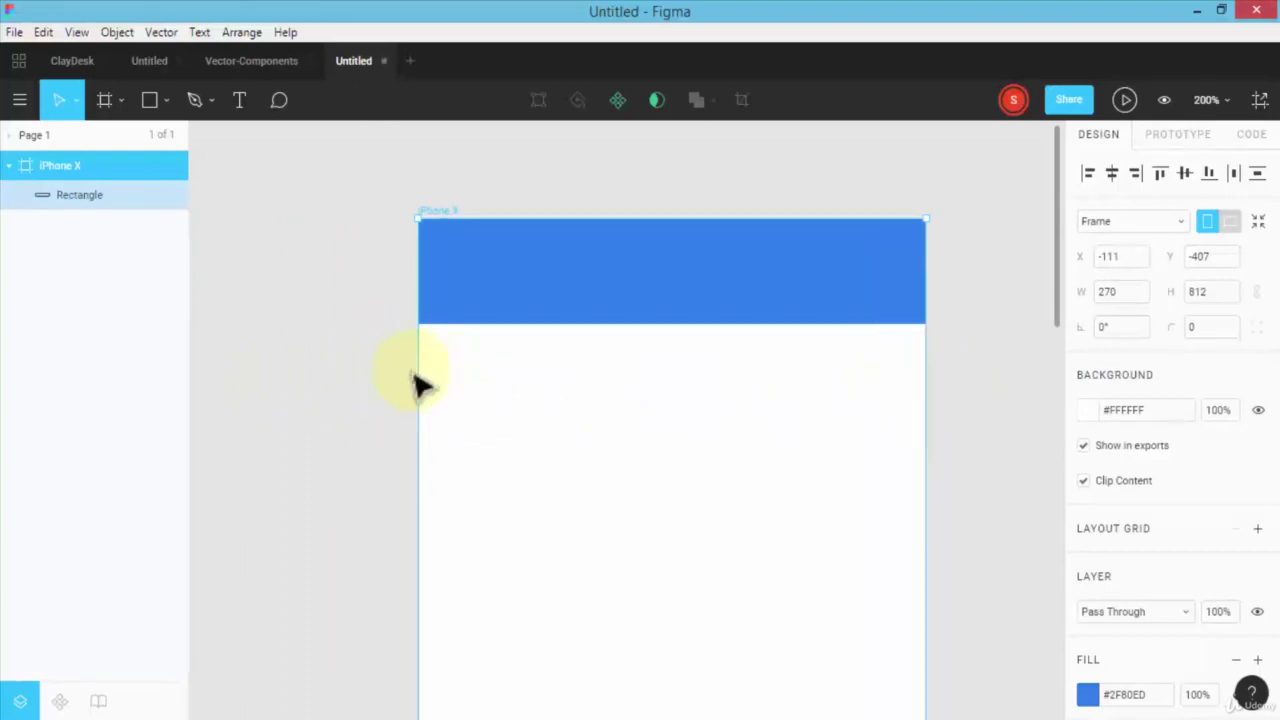
left_click_drag(420, 371, 378, 372)
mouse_move(654, 218)
left_mouse_down()
mouse_move(654, 323)
mouse_move(660, 228)
left_mouse_up()
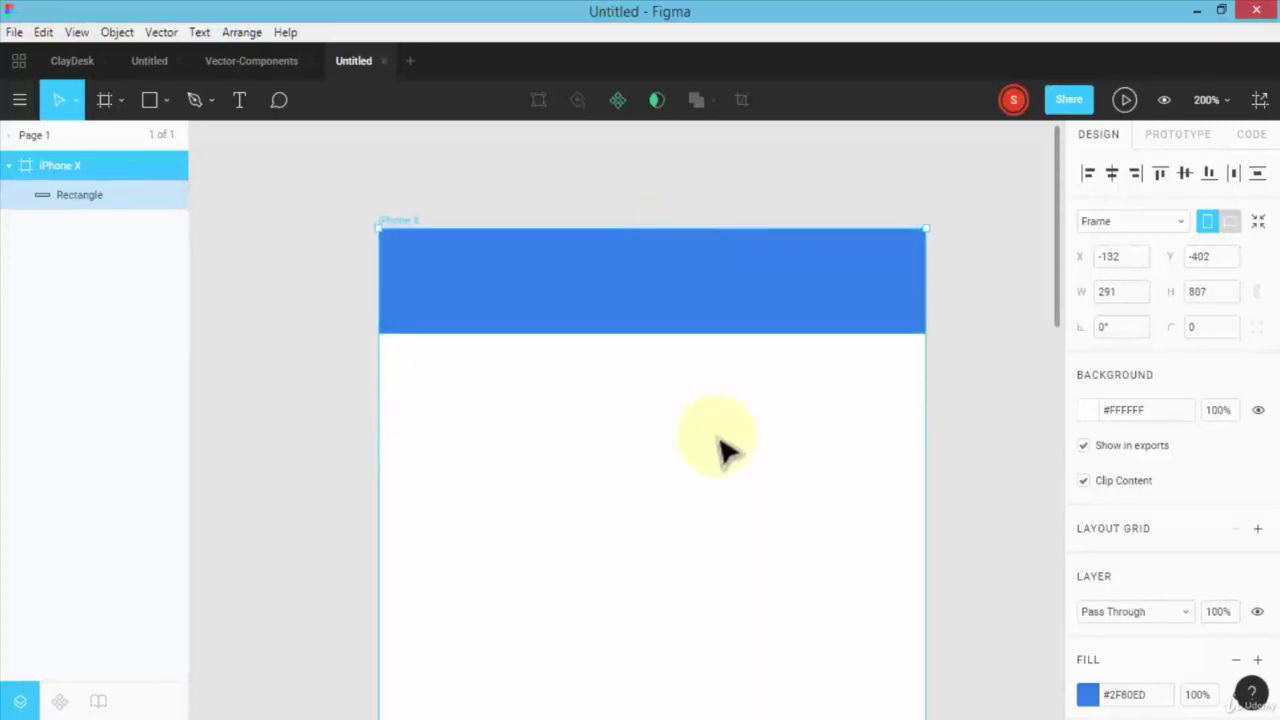
key("shift+0")
Draw Rectangle 2, a grey #C4C4C4 291×60 bar, along the frame's bottom edge.
scroll(249, 409, "down", 4)
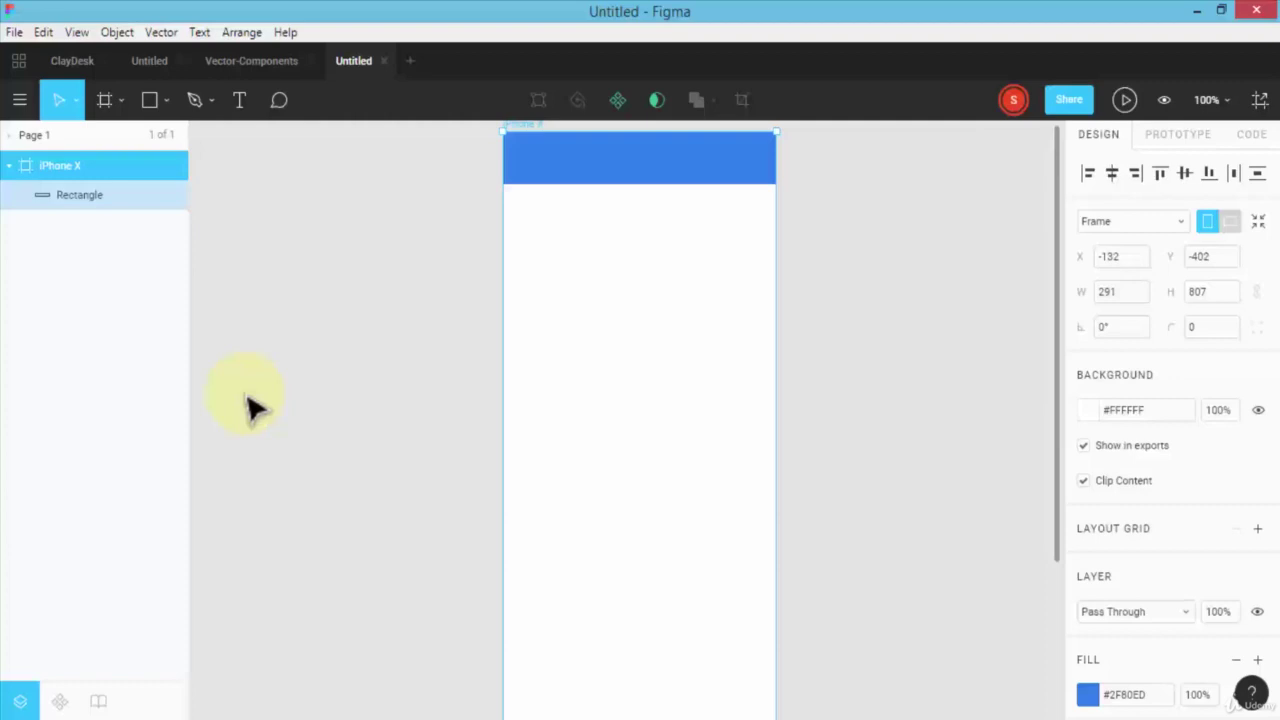
scroll(543, 508, "down", 5)
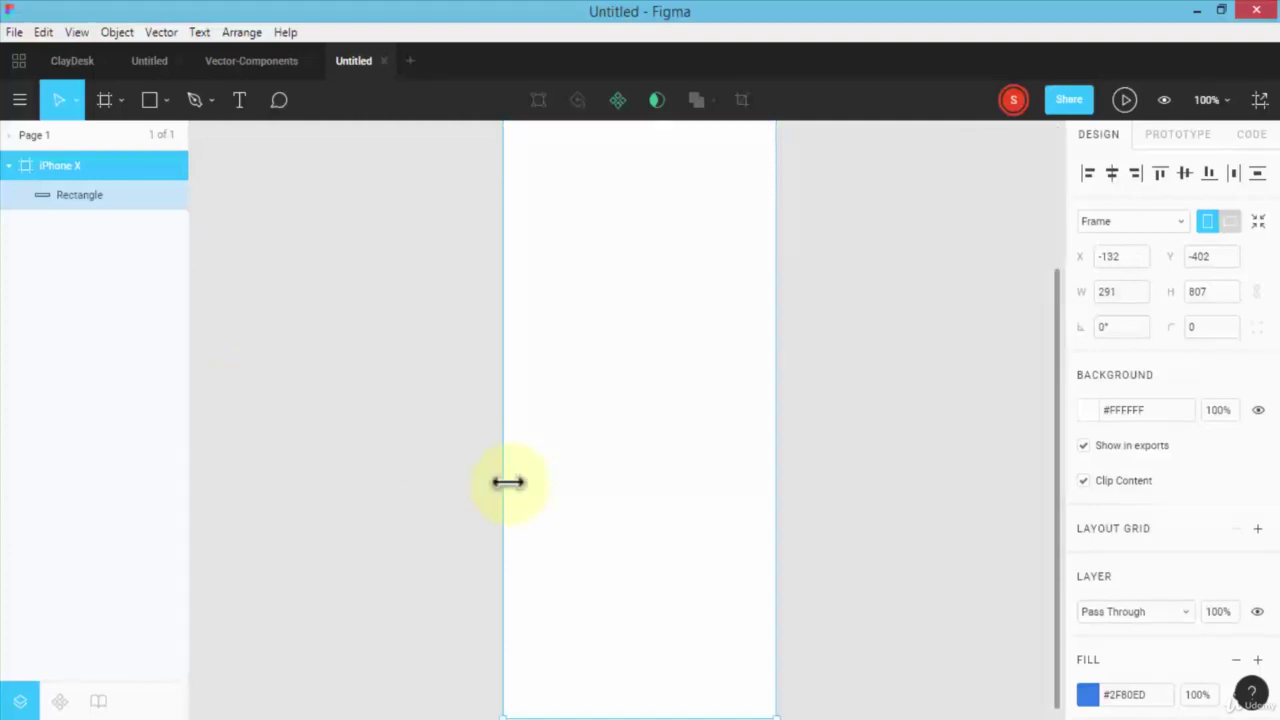
left_click(145, 104)
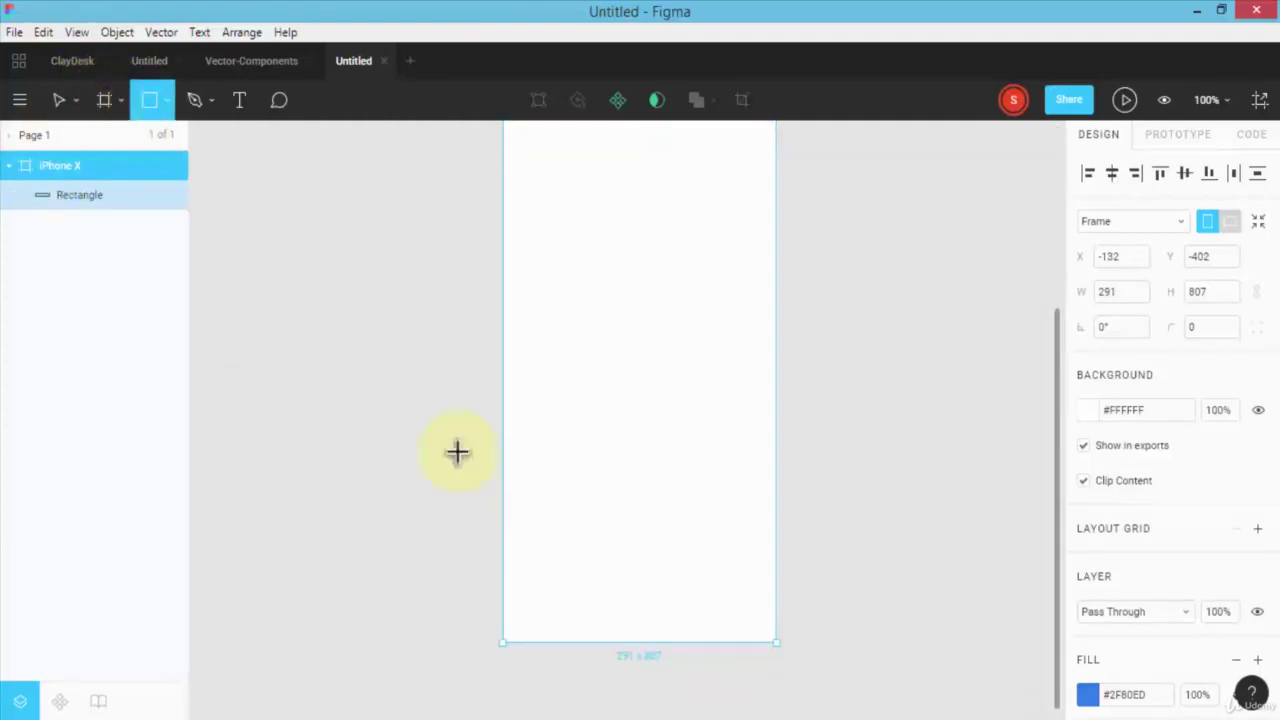
mouse_move(504, 585)
left_mouse_down()
mouse_move(776, 639)
mouse_move(754, 634)
left_mouse_up()
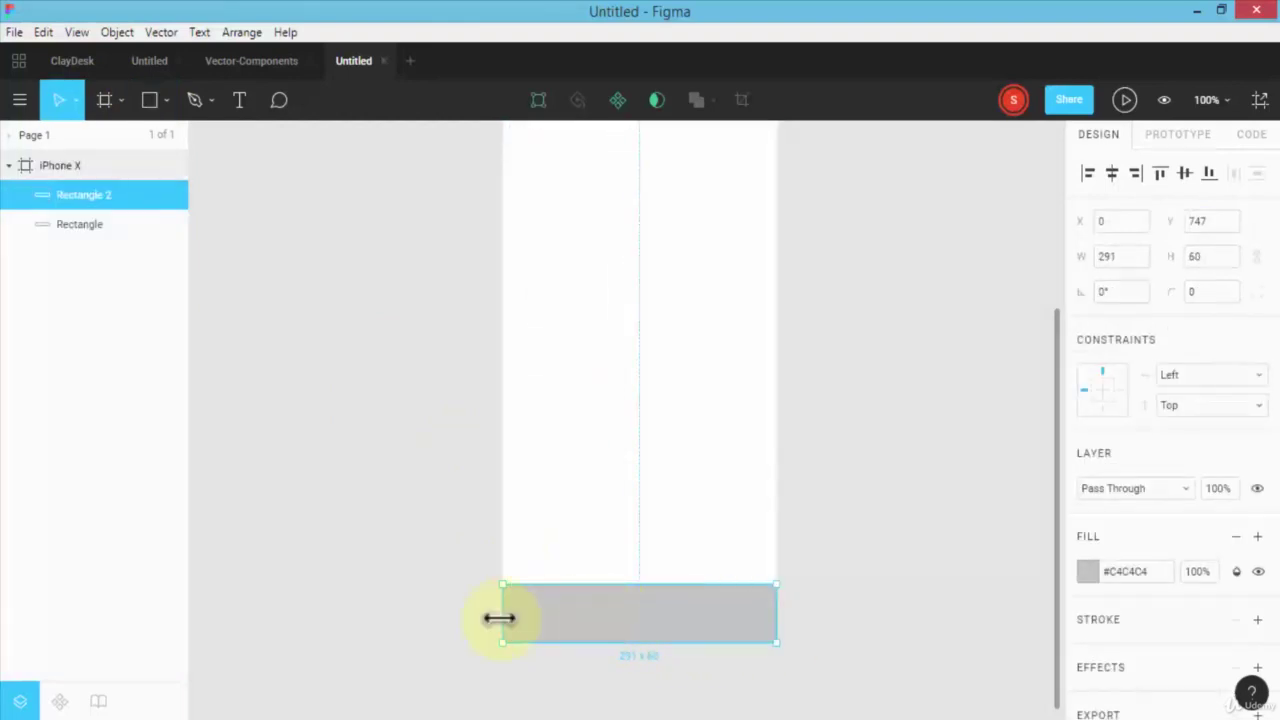
Fill Rectangle 2 with the orange #F2994A swatch and reselect it.
left_click(1087, 571)
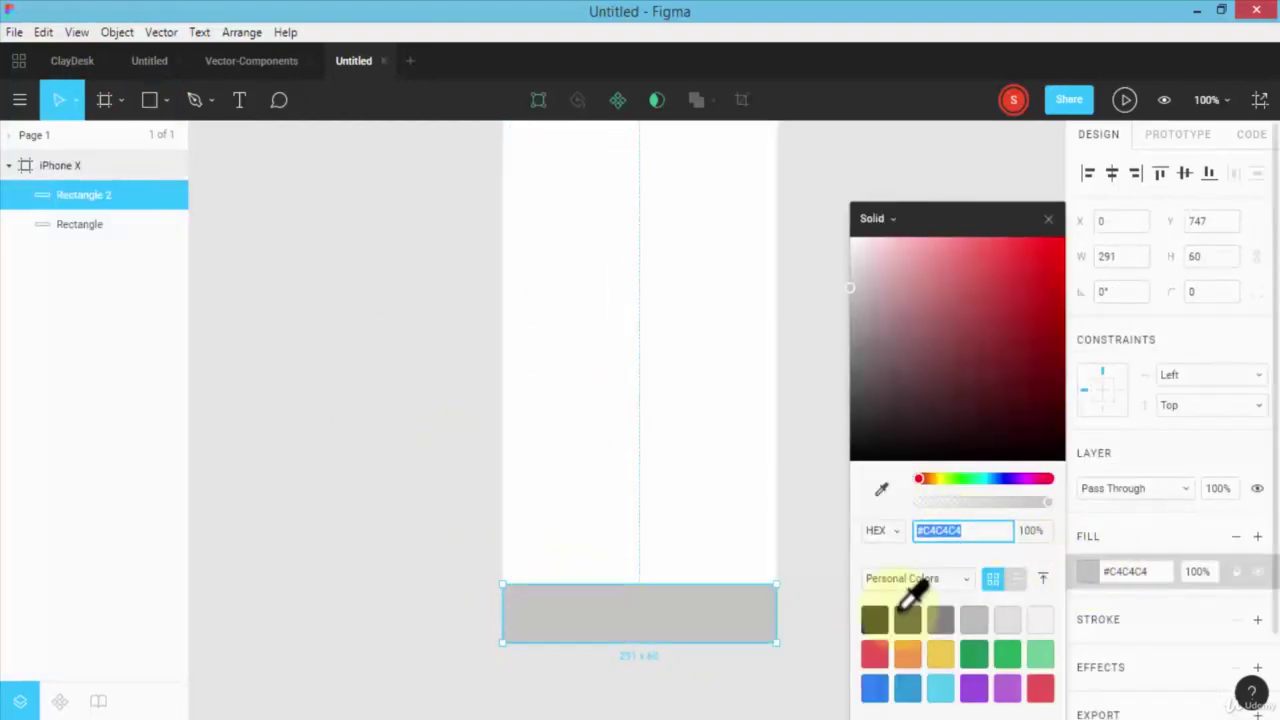
left_click(907, 653)
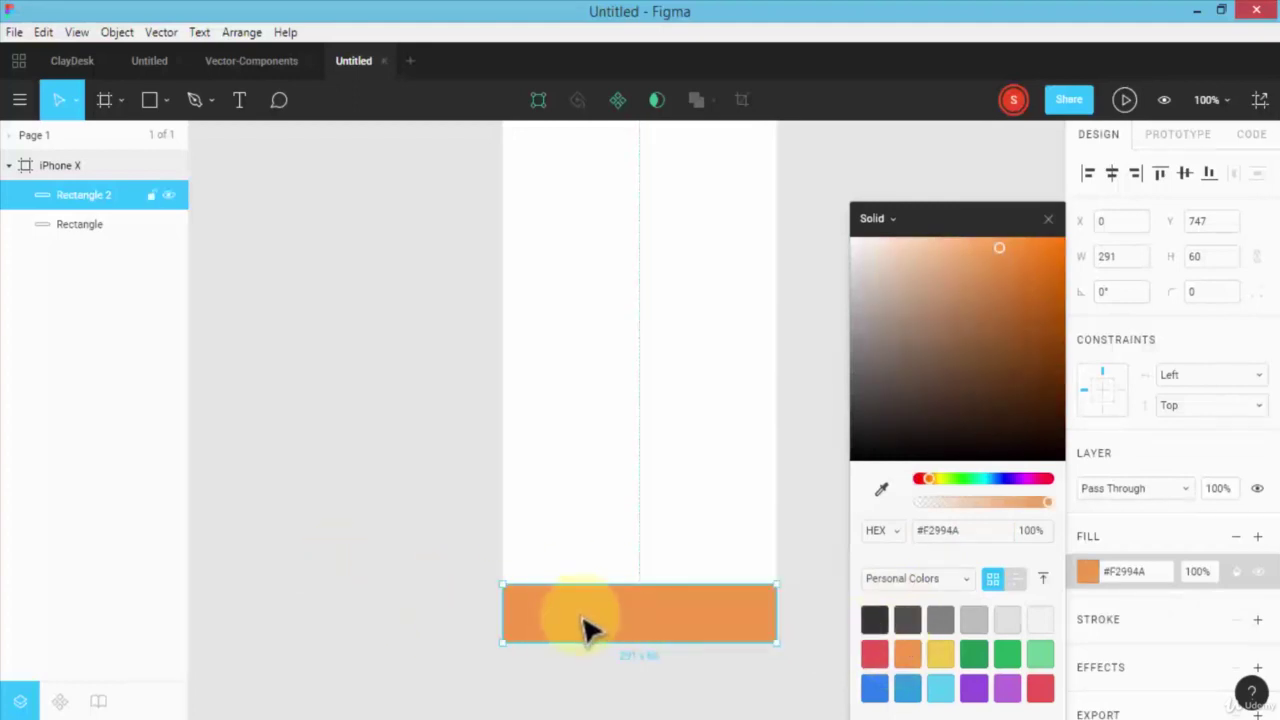
left_click(391, 560)
left_click(645, 627)
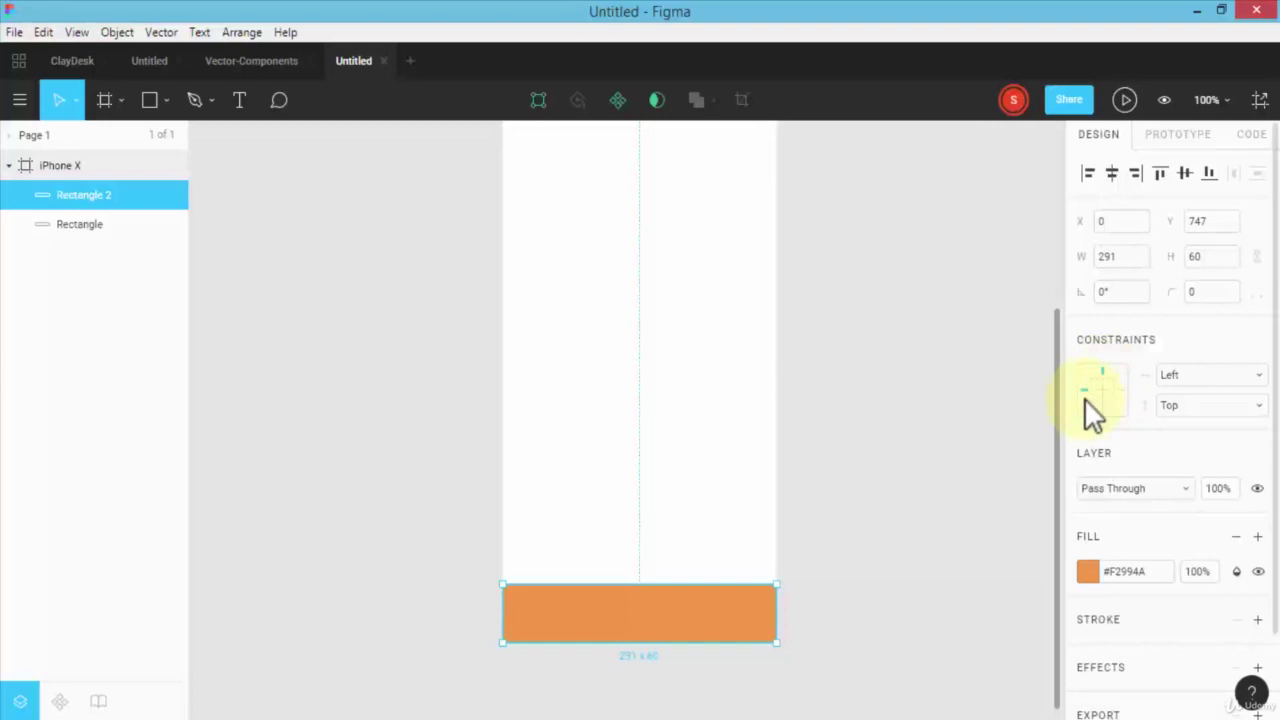
At 50% zoom, widen the frame to 824 to show the footer stays fixed, then shrink it to 291.
left_click(51, 166)
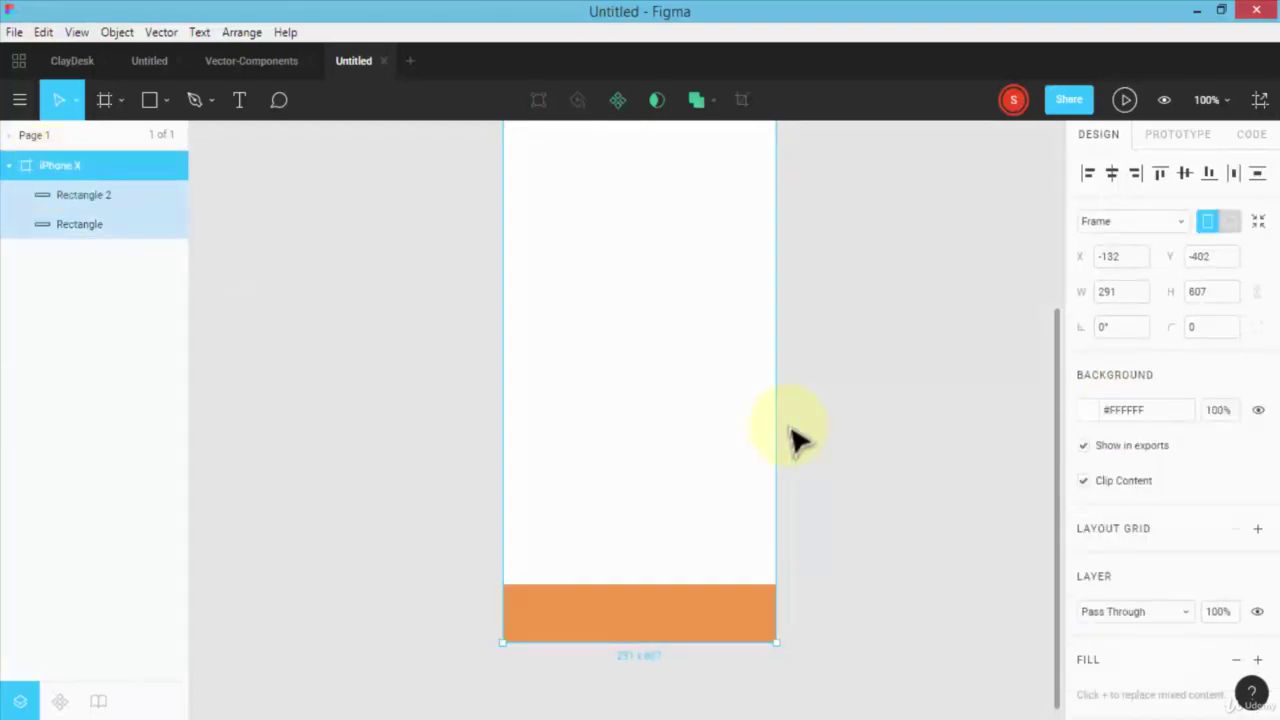
key("minus")
left_click_drag(663, 351, 642, 434)
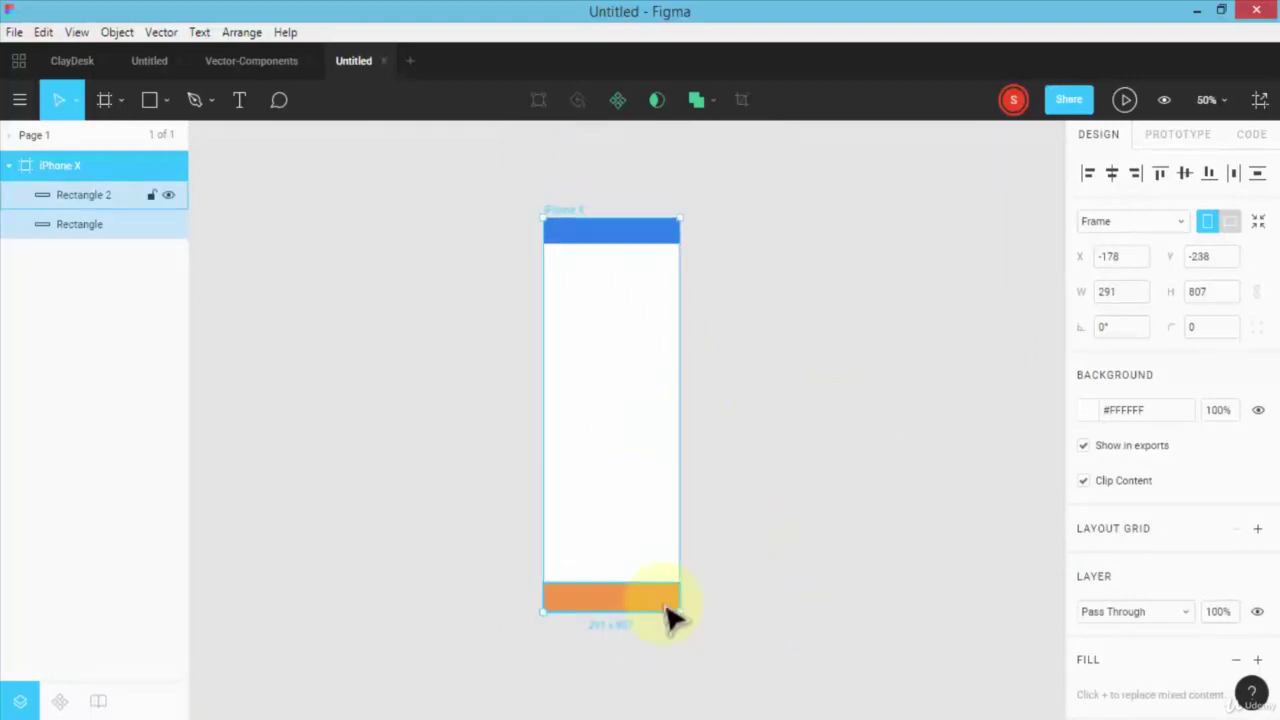
left_click_drag(680, 502, 931, 492)
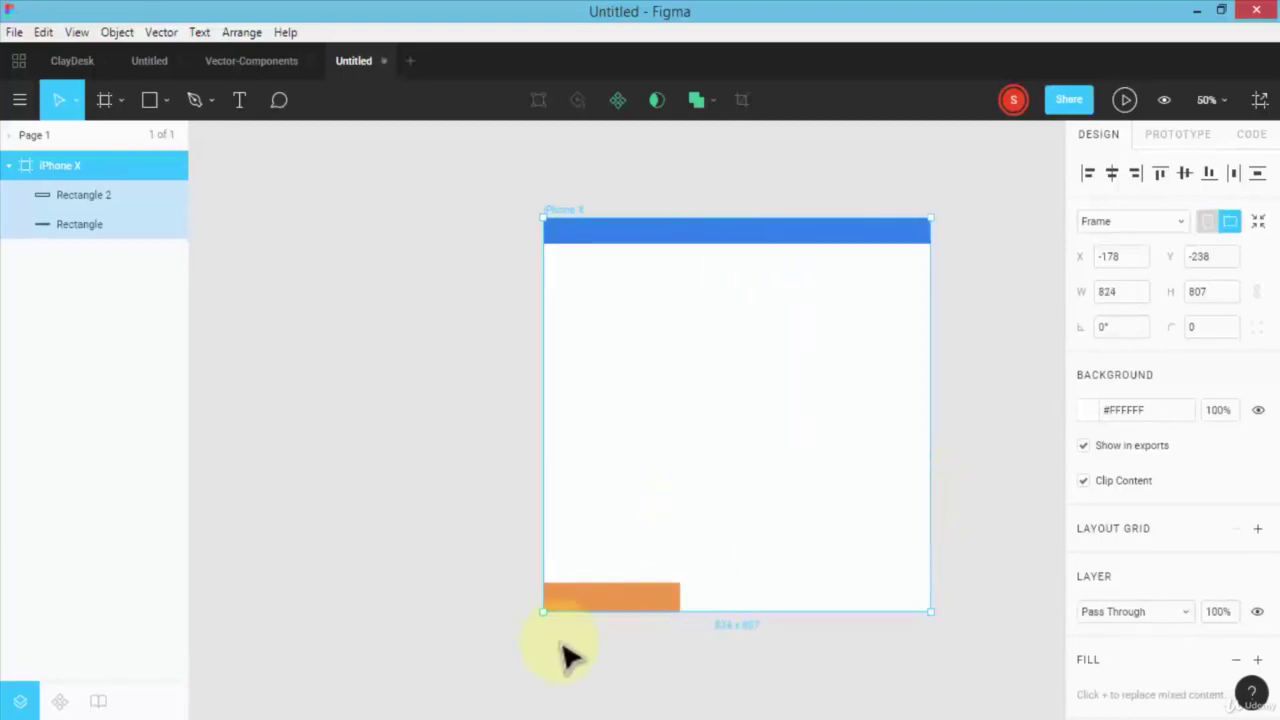
left_click(637, 600)
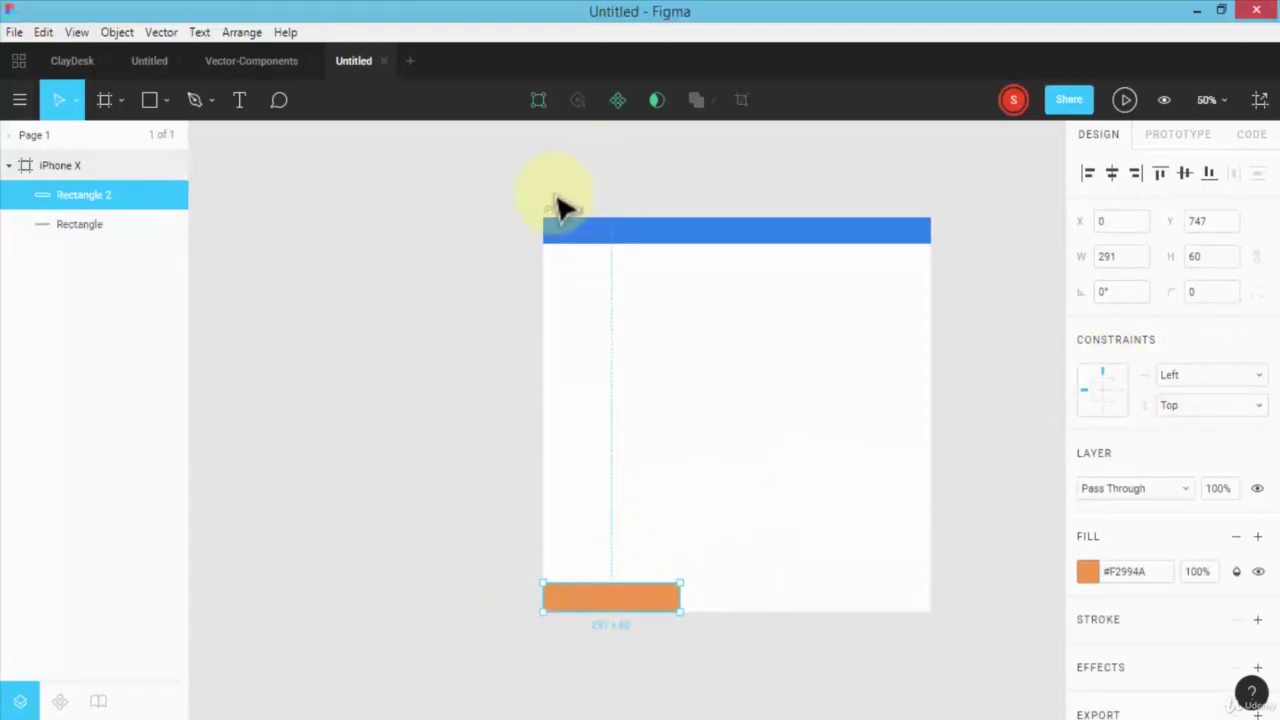
left_click(72, 168)
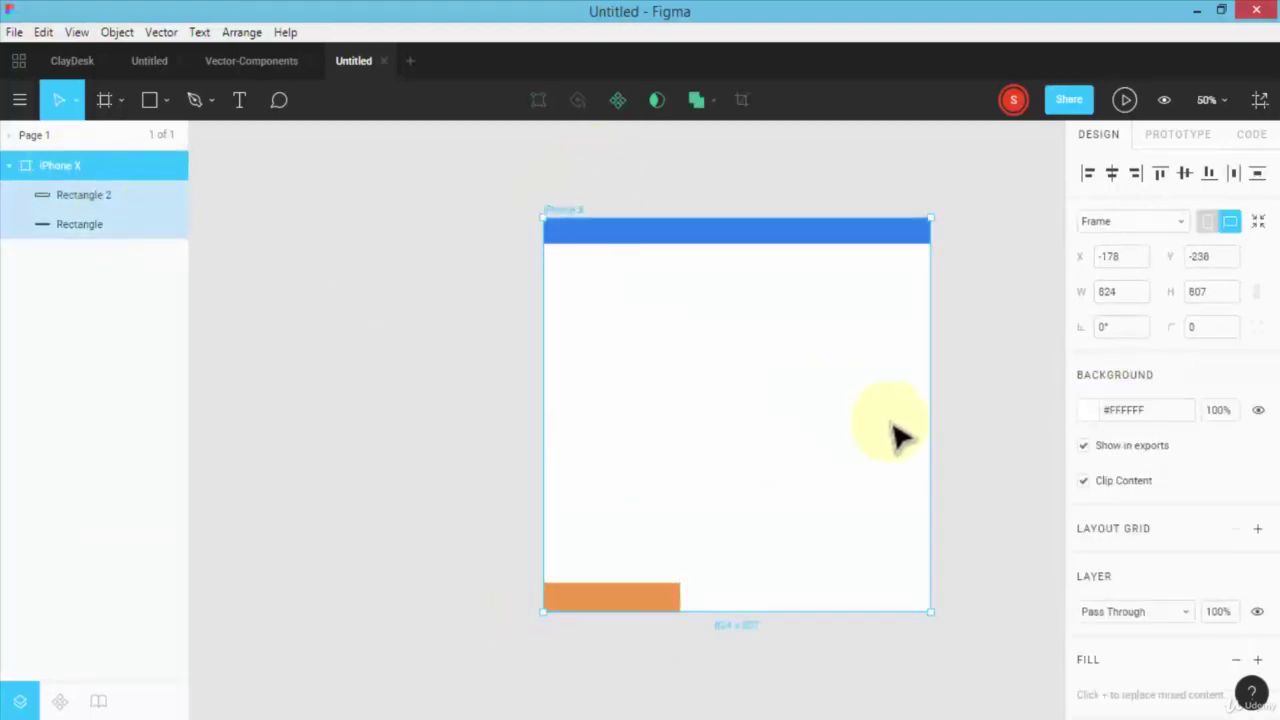
left_click_drag(930, 440, 683, 459)
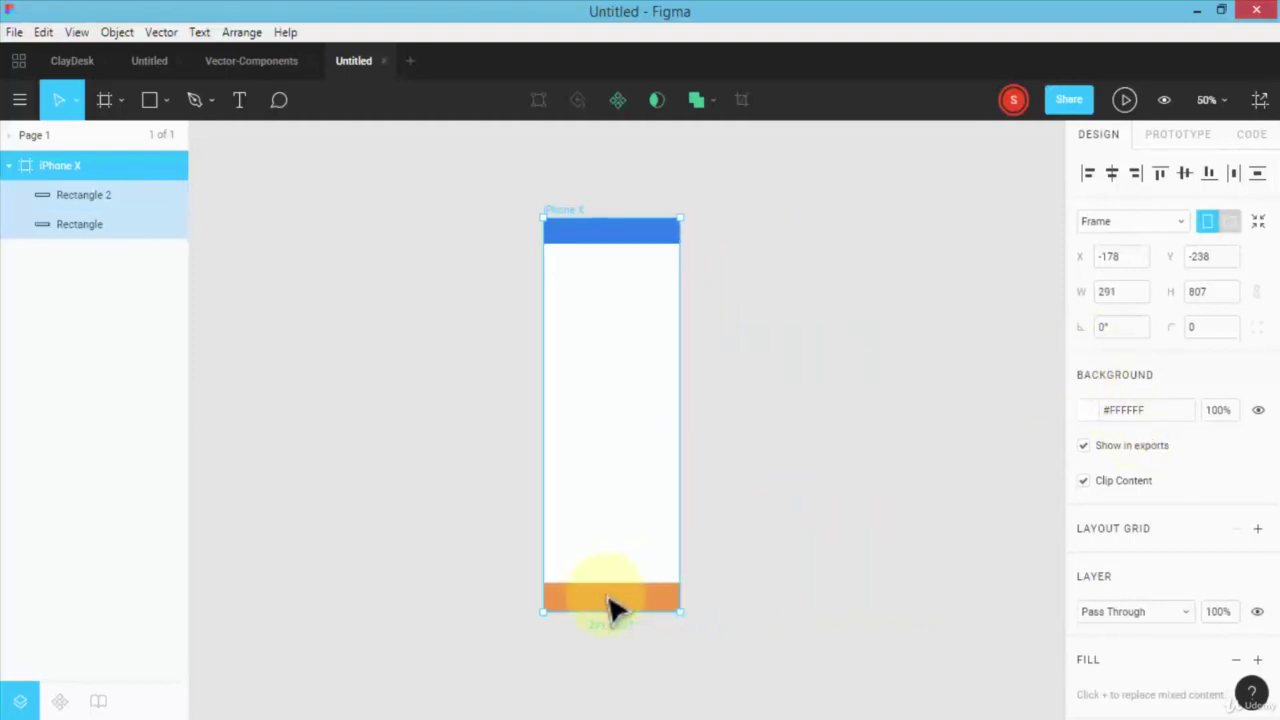
Set the orange footer's horizontal constraint to Left & Right.
left_click(612, 605)
left_click(1195, 374)
left_click(1193, 417)
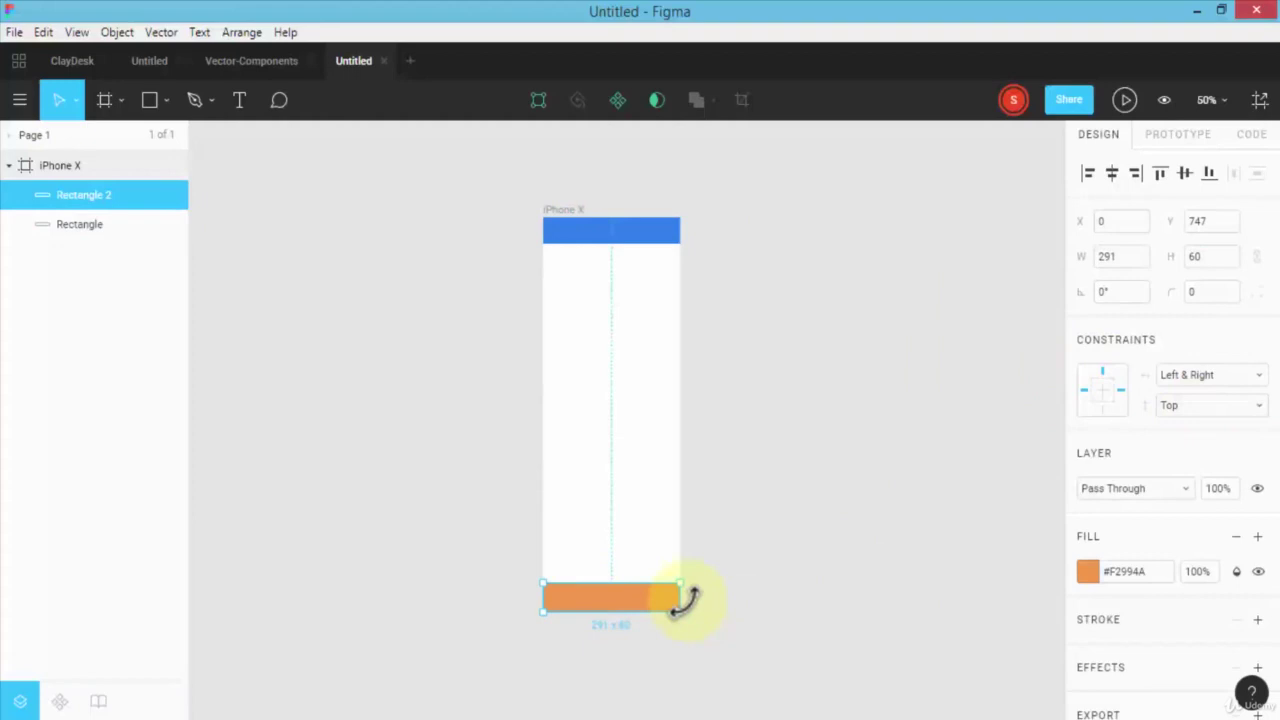
Resize the iPhone X frame to 364 wide so the footer stretches with it.
left_click(62, 164)
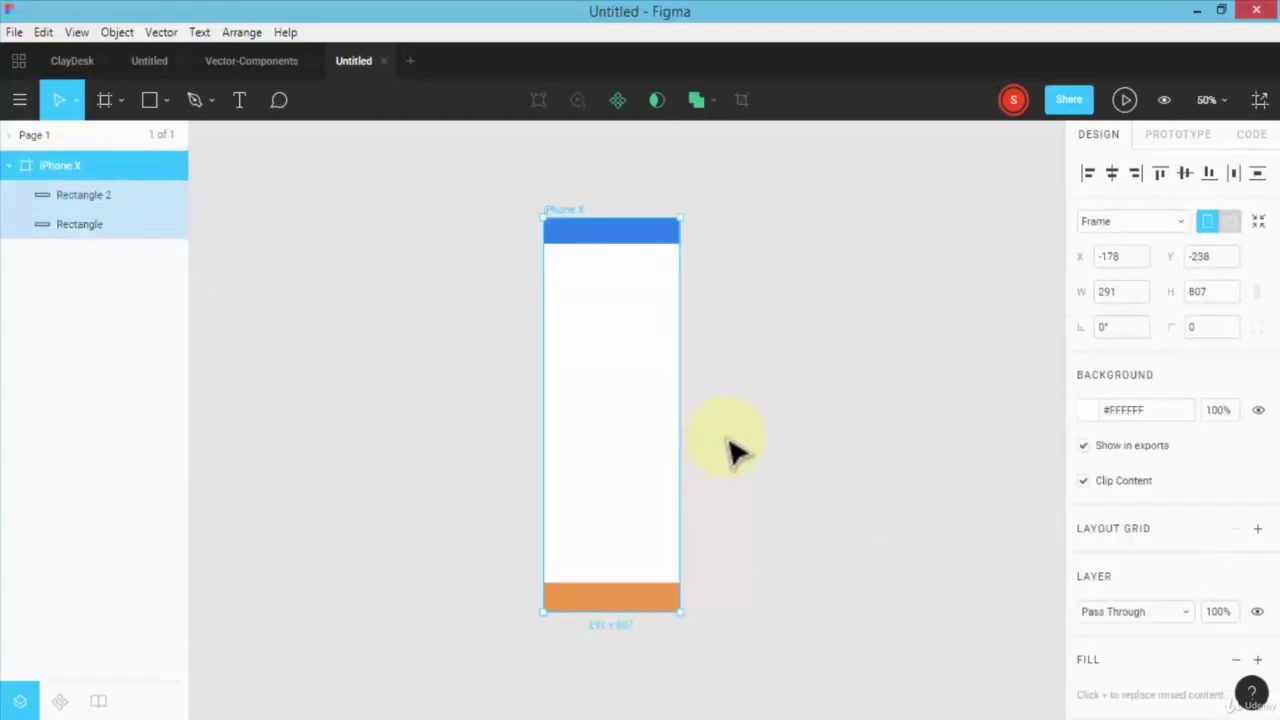
mouse_move(683, 436)
left_mouse_down()
mouse_move(809, 429)
mouse_move(695, 427)
left_mouse_up()
mouse_move(543, 423)
left_mouse_down()
mouse_move(417, 429)
mouse_move(532, 431)
left_mouse_up()
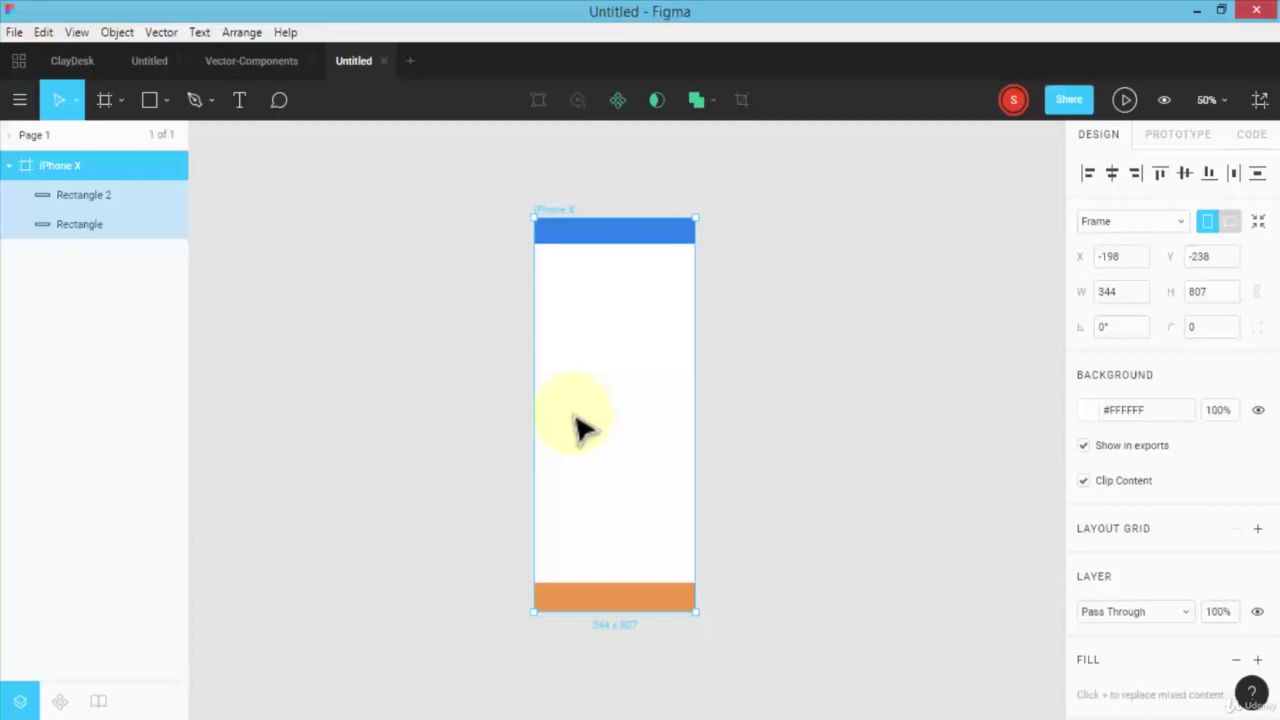
mouse_move(530, 412)
left_mouse_down()
mouse_move(466, 411)
mouse_move(522, 422)
left_mouse_up()
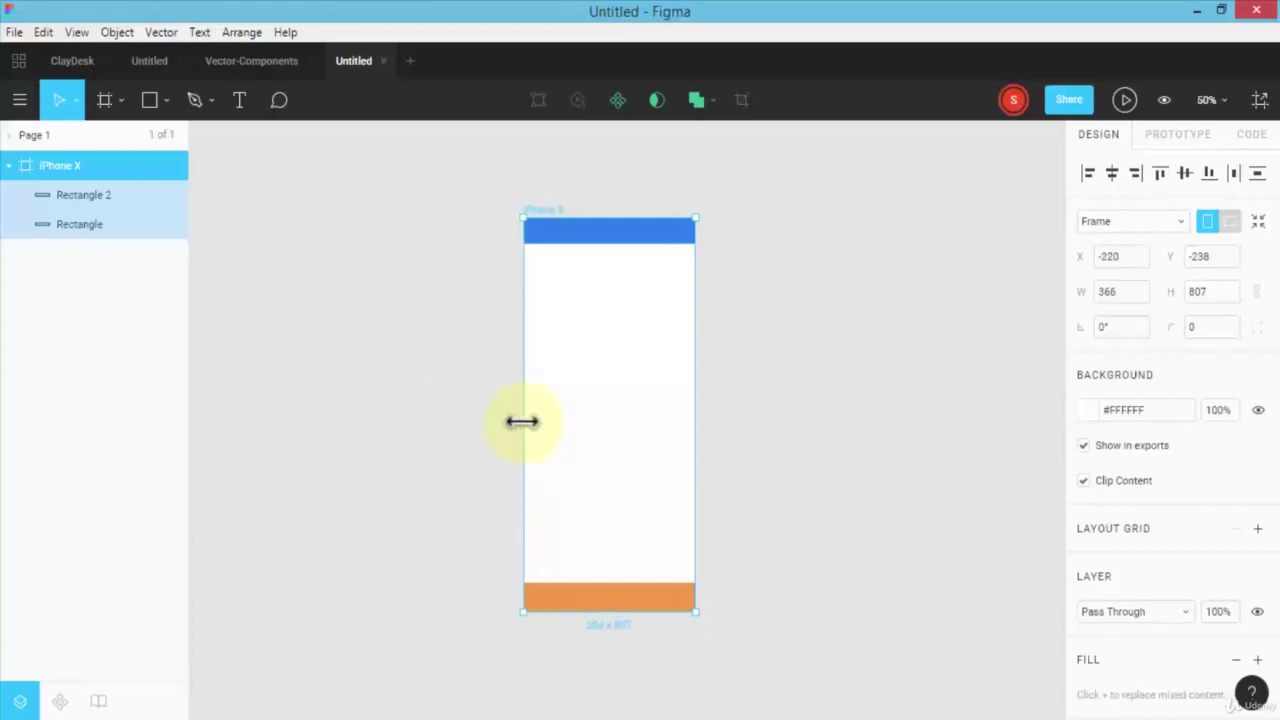
left_click_drag(522, 422, 523, 422)
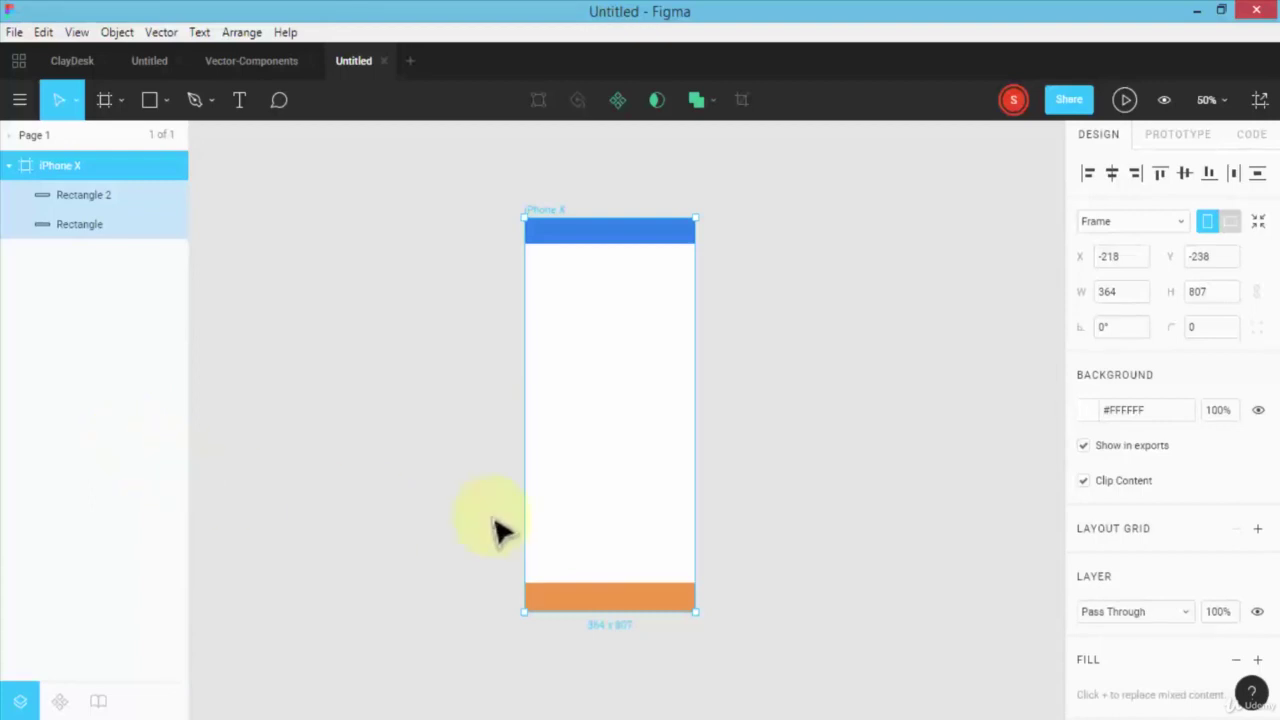
Show the vertical constraint options (currently Top) for the orange footer rectangle.
left_click(617, 598)
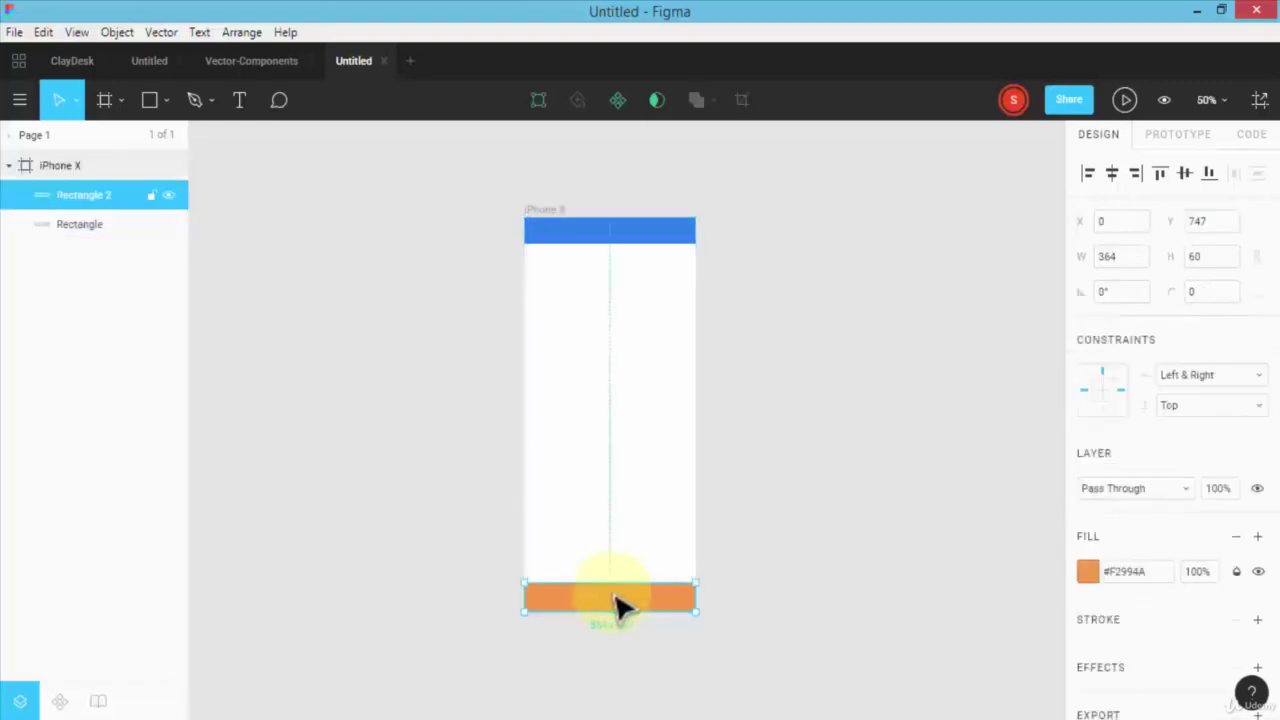
left_click(1205, 406)
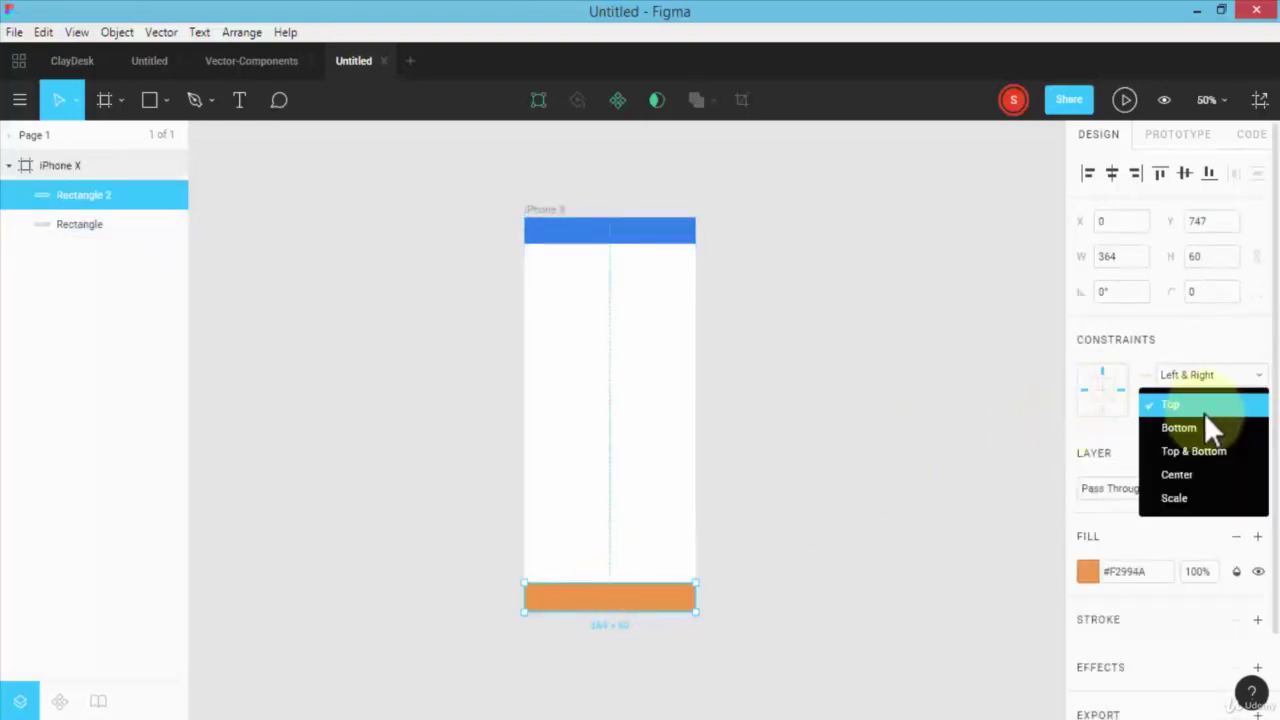